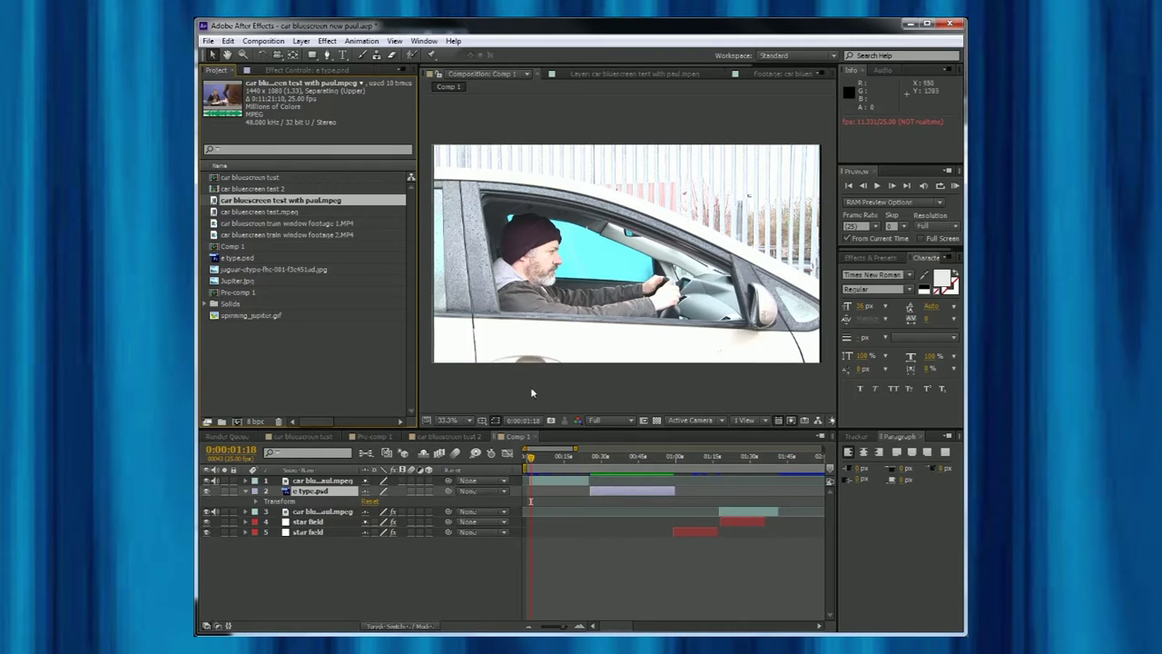
Draw an eight-point Pen mask around the car window on the driver bluescreen clip.
click(547, 483)
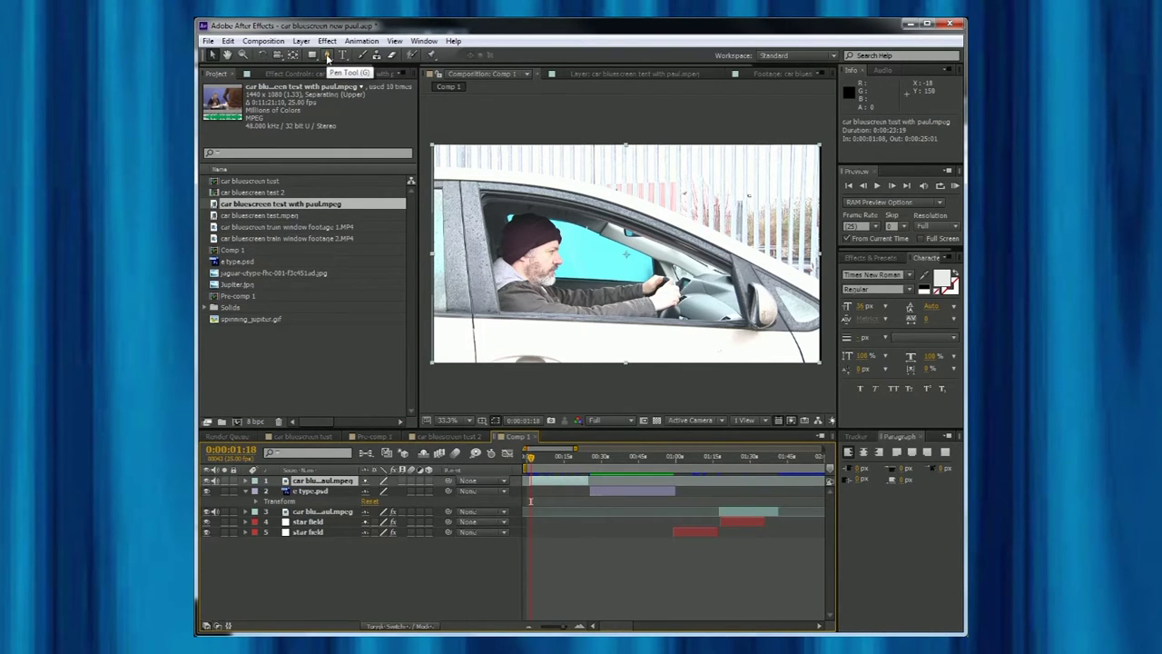
click(328, 57)
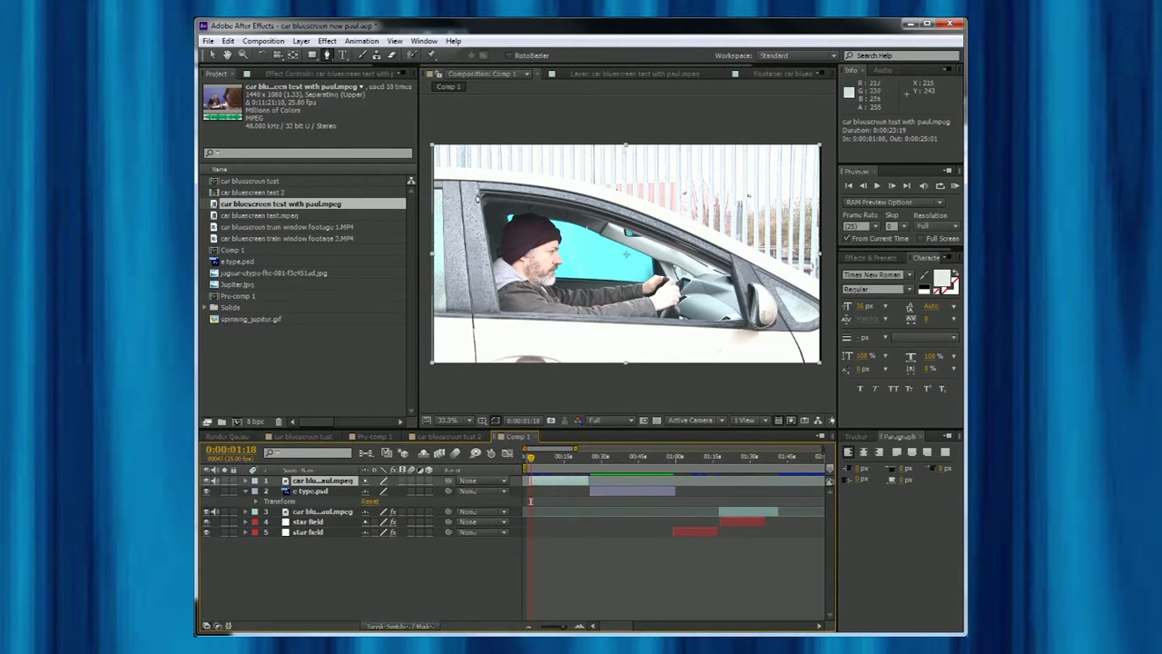
click(478, 188)
click(529, 192)
click(588, 208)
click(638, 225)
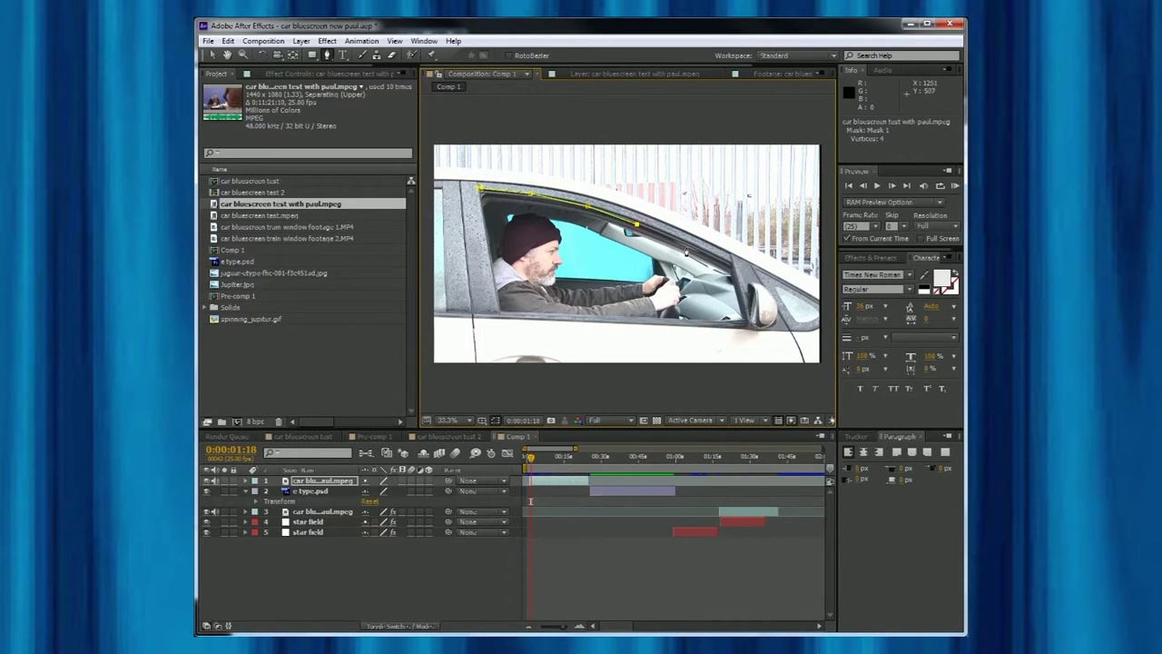
click(690, 247)
click(733, 265)
click(746, 324)
click(498, 315)
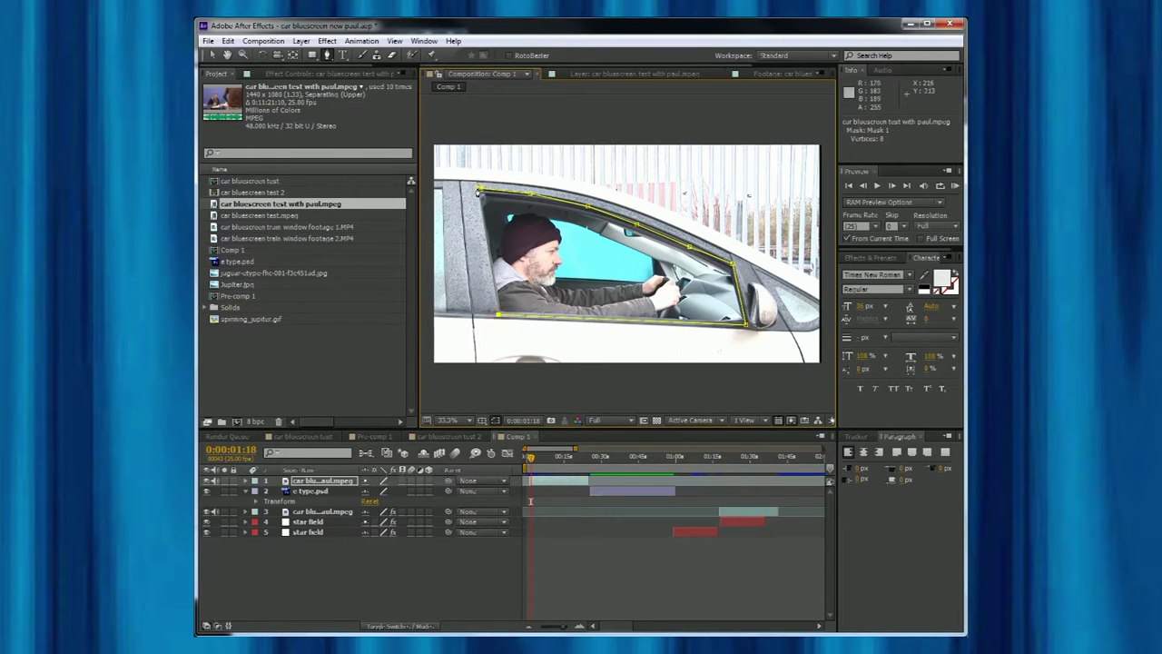
click(478, 189)
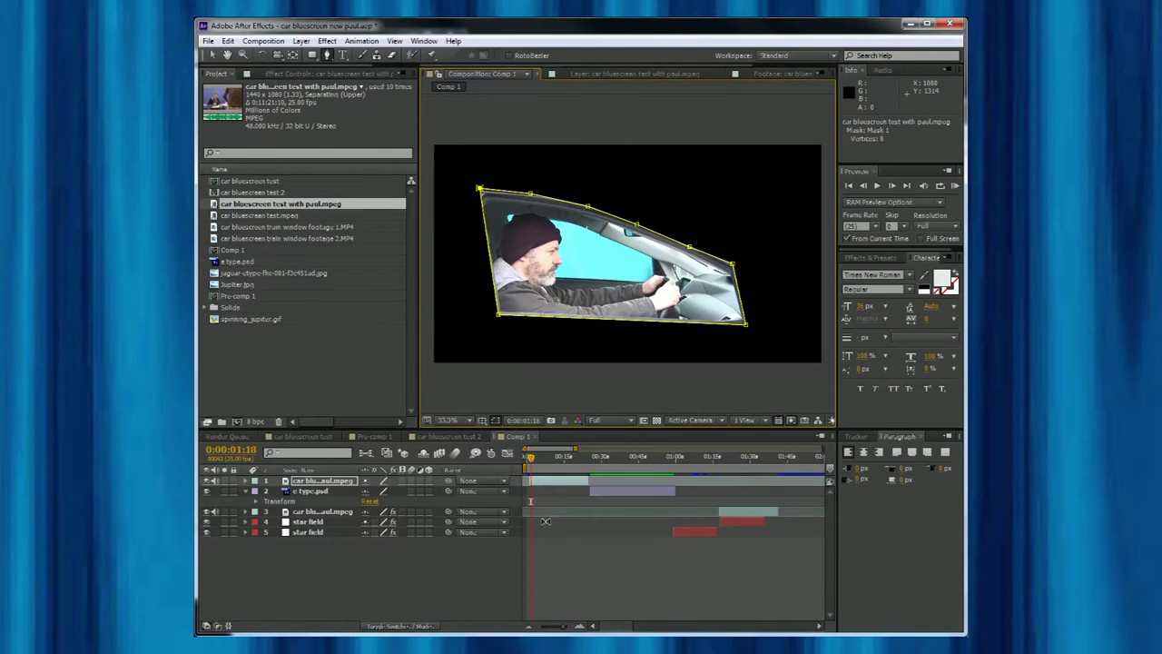
At 0:00:33:04, draw a closed Pen mask around the side window of e type.psd.
click(608, 457)
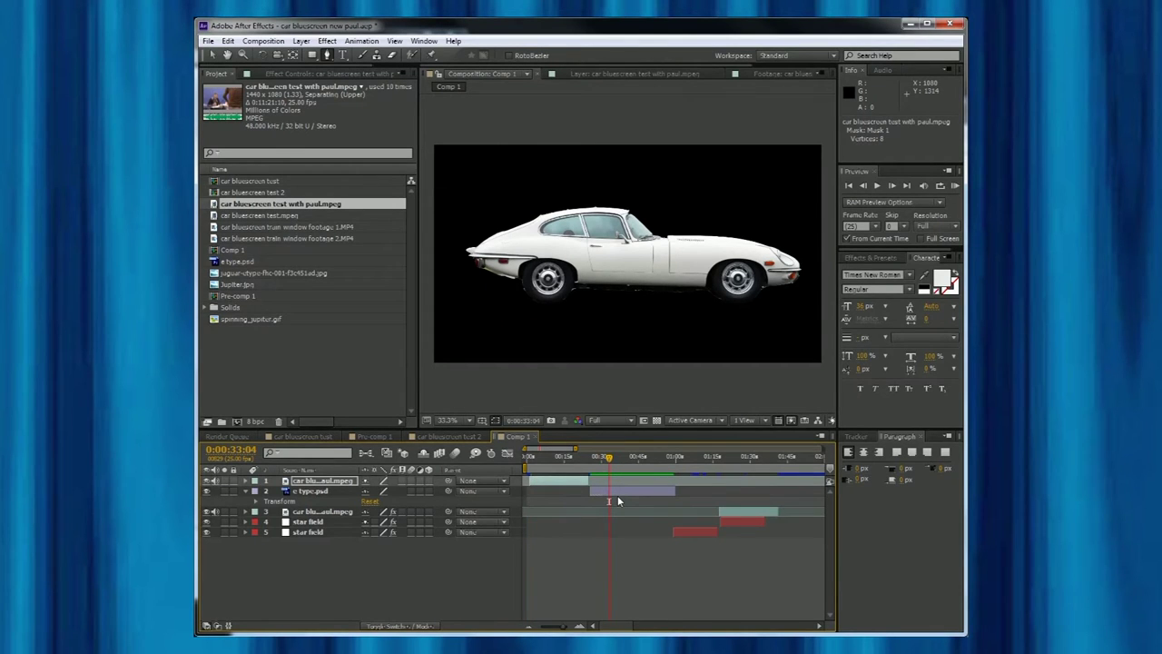
click(617, 492)
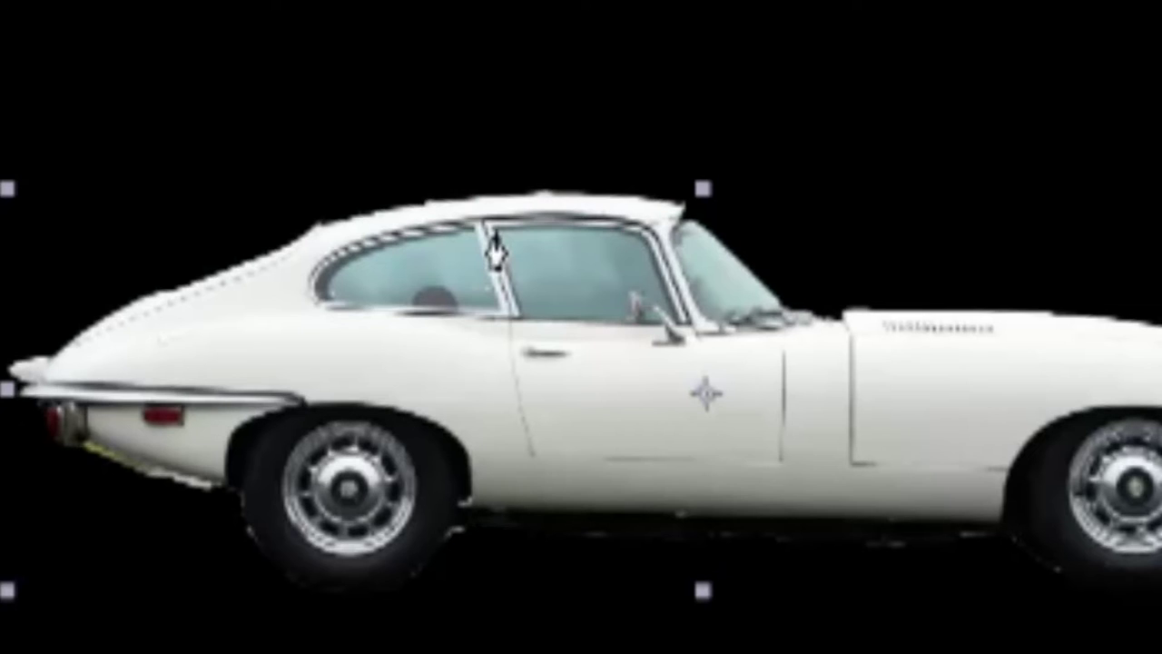
click(575, 216)
click(640, 222)
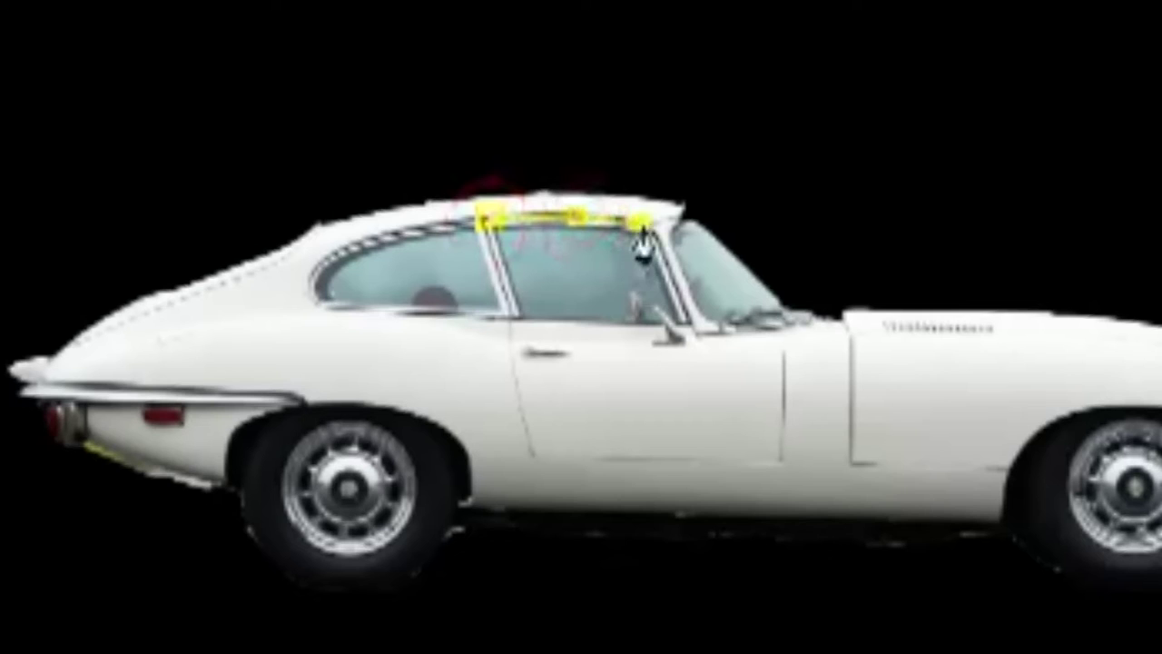
click(684, 328)
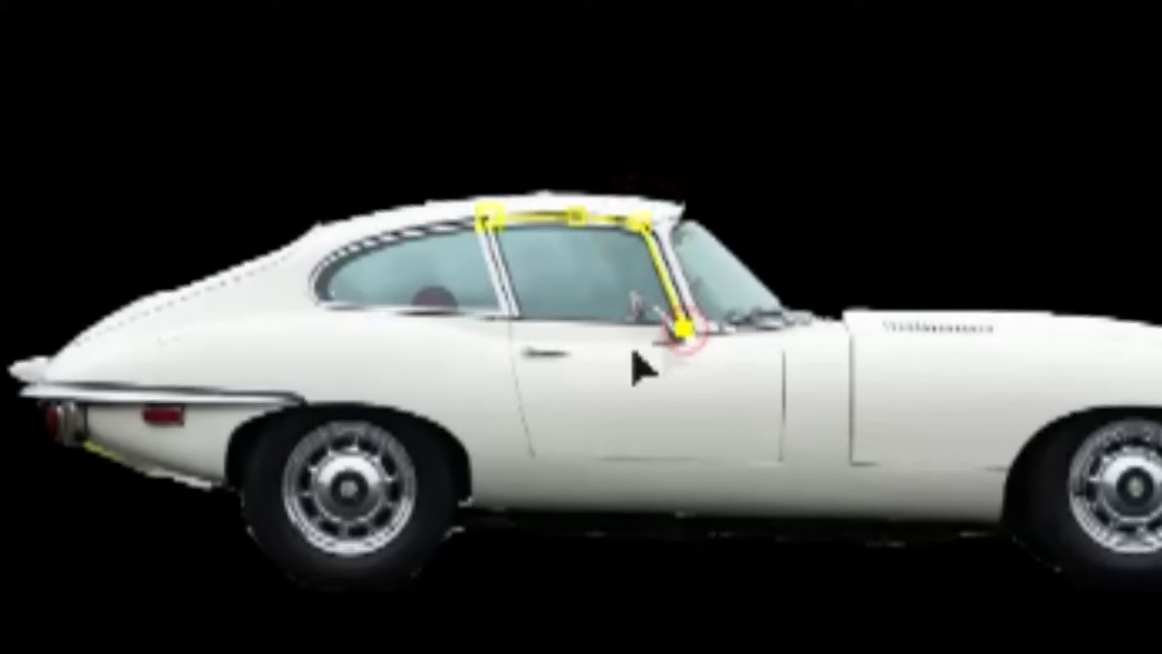
click(511, 314)
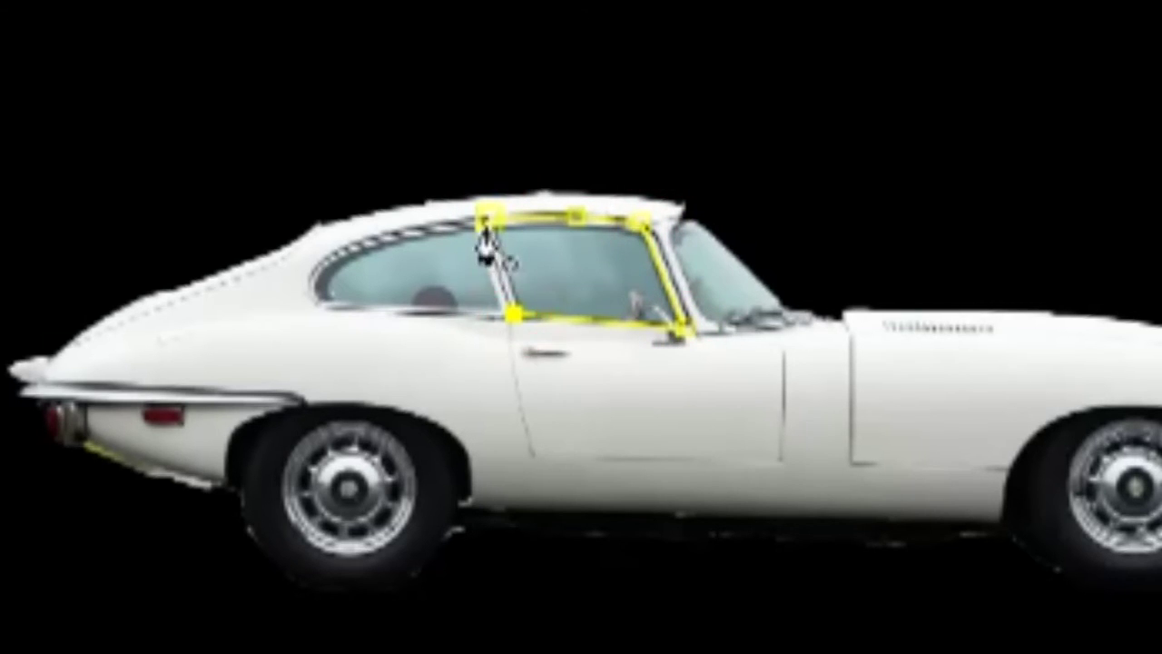
click(488, 219)
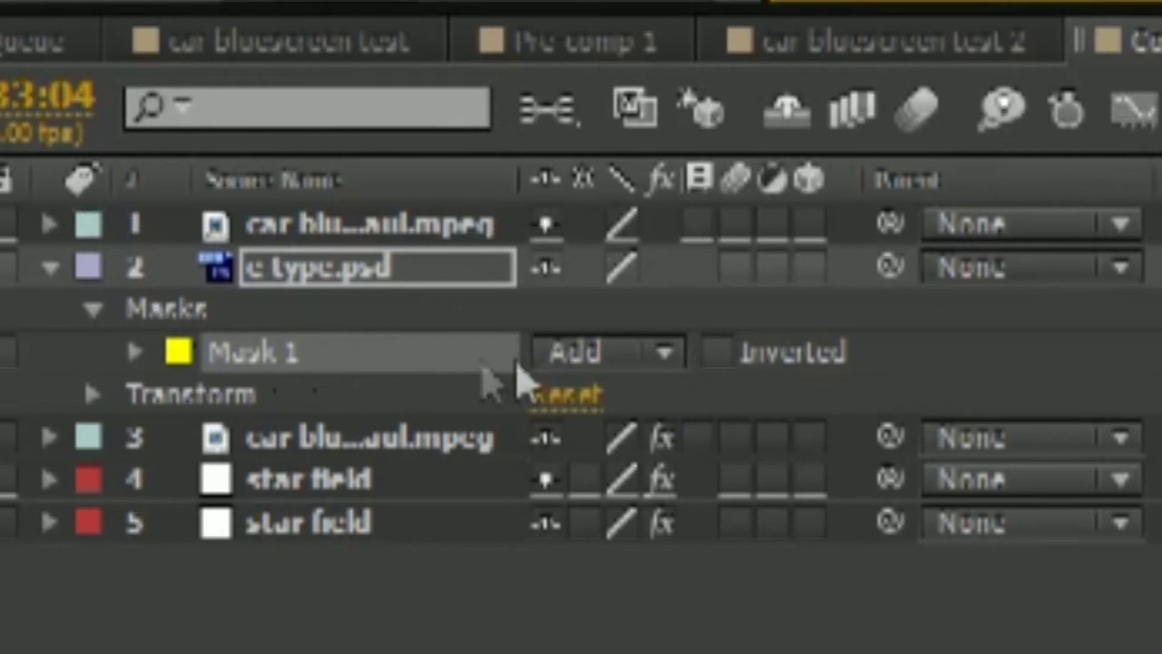
Invert Mask 1 on e type.psd and slide the layer to start at 0:00.
click(717, 354)
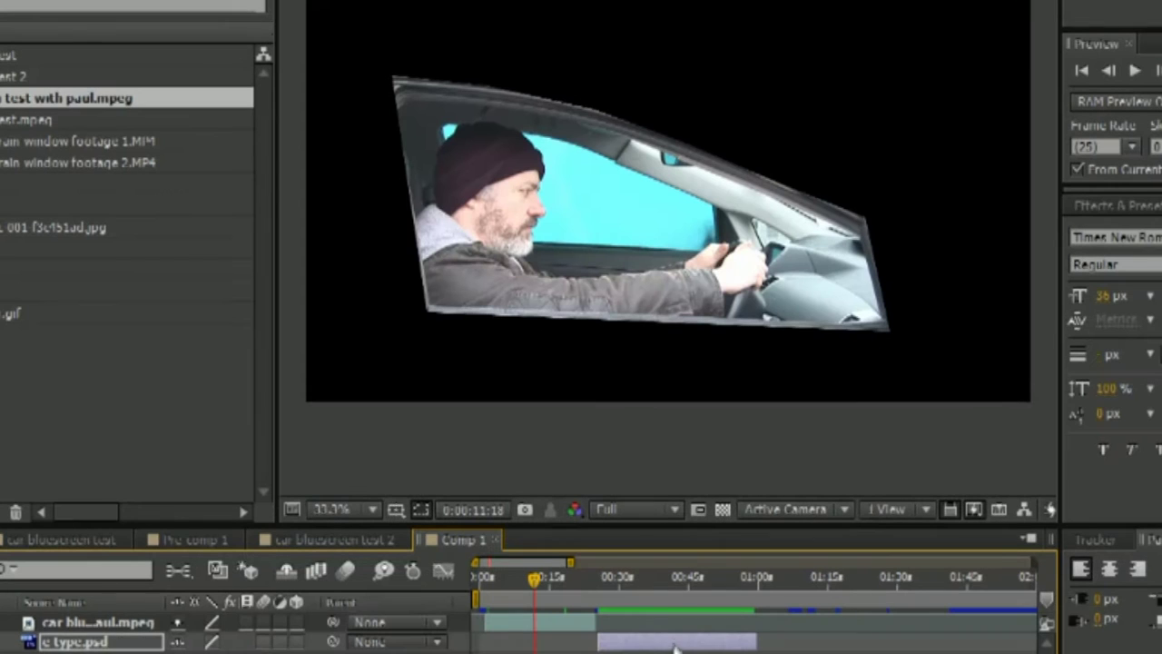
drag(681, 645, 559, 634)
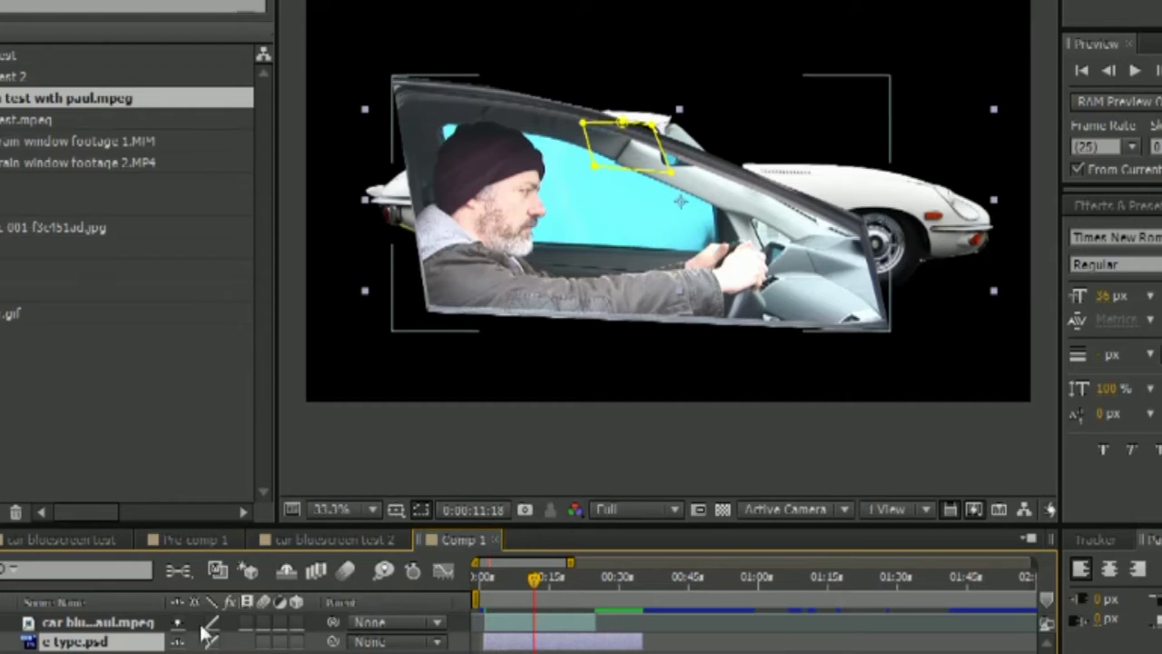
Scale the driver clip down and reshape its mask to fit the E-type's side window.
click(93, 627)
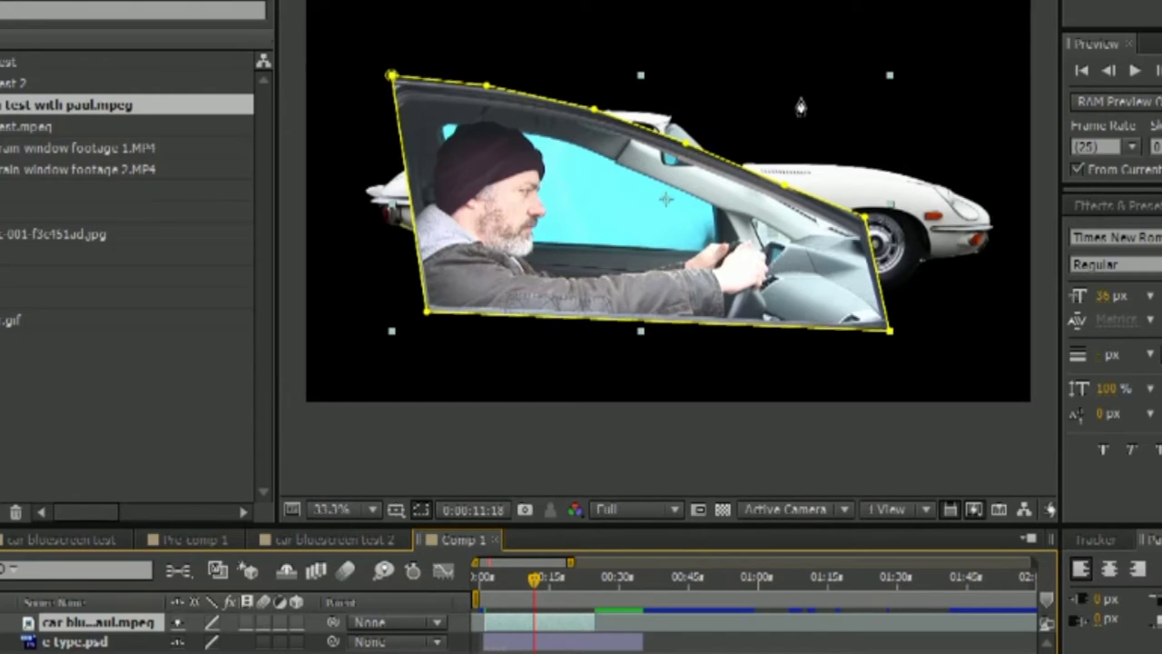
drag(888, 72, 750, 138)
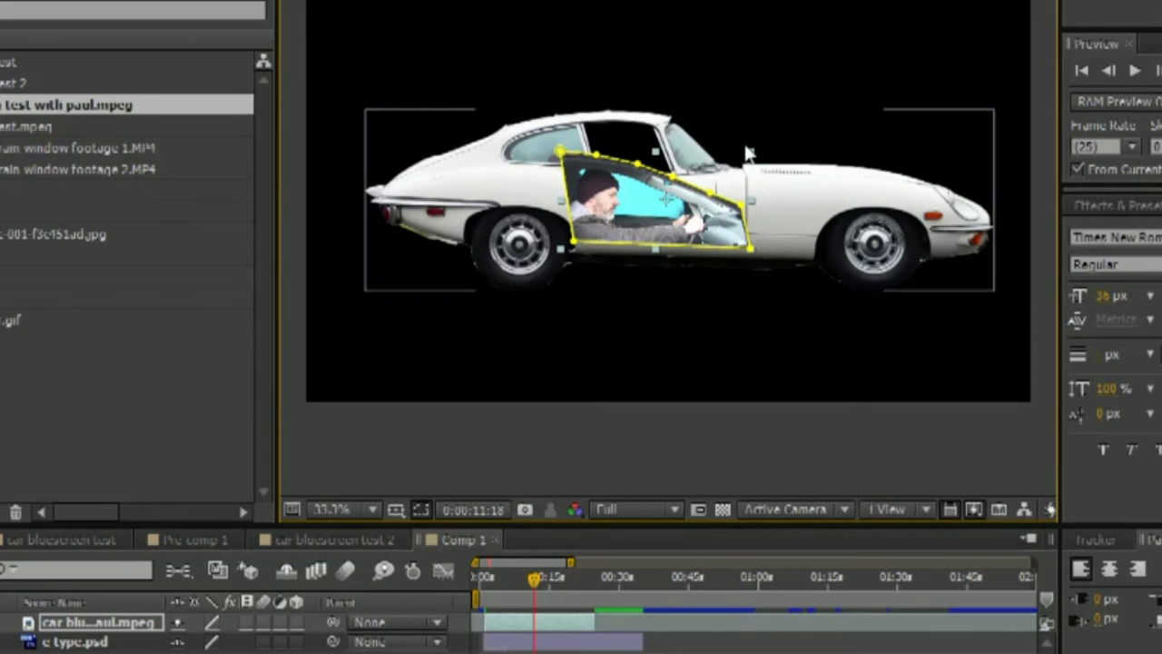
key(F2)
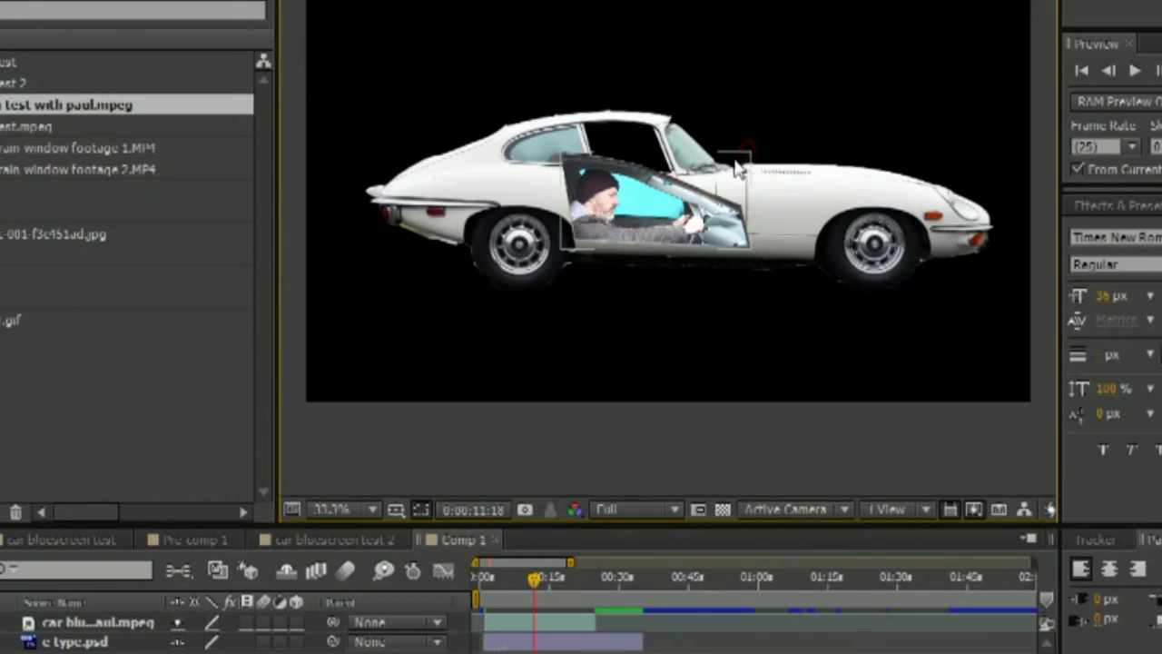
click(742, 164)
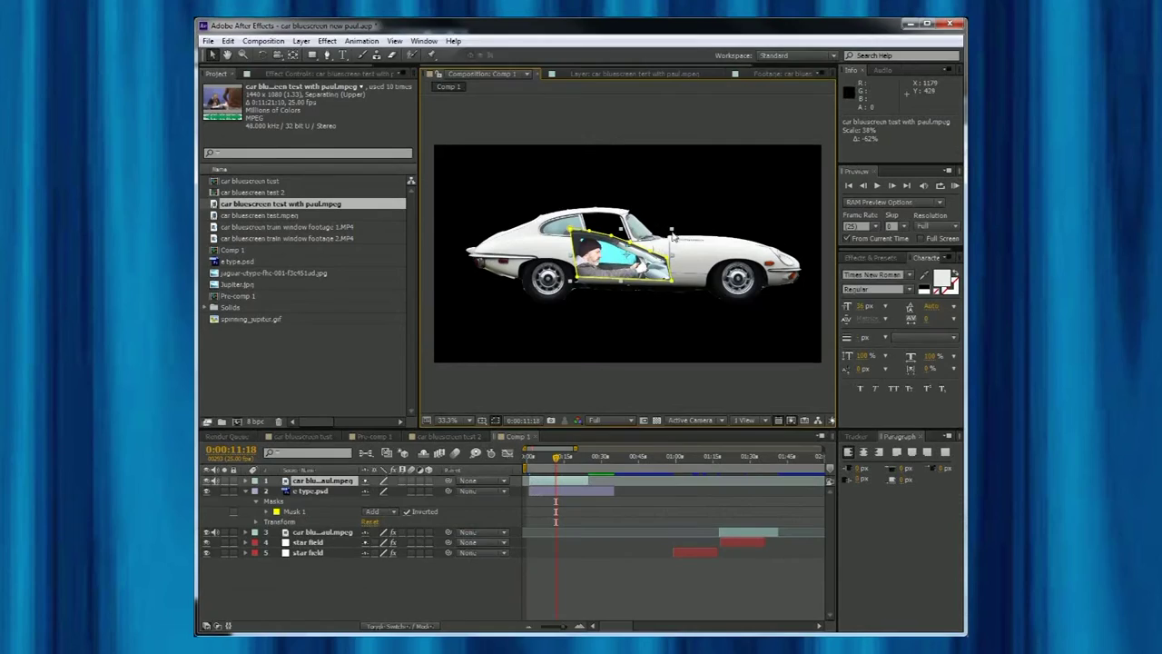
drag(671, 232, 620, 240)
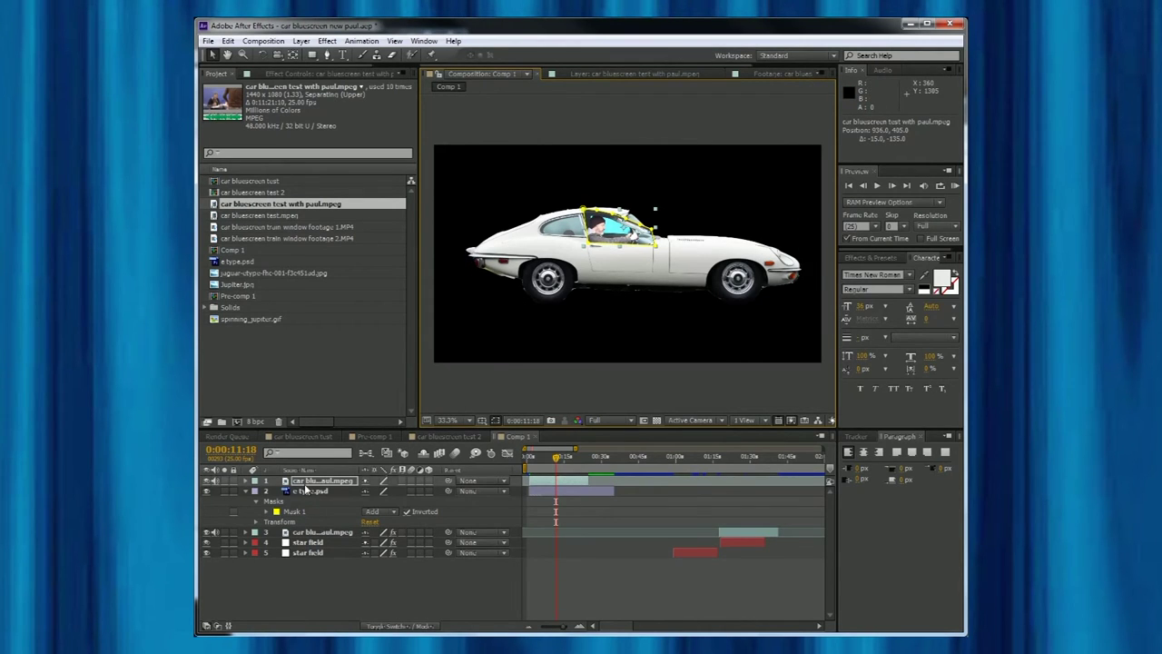
Place the driver layer below e type.psd and lower the mask's top-left vertex onto the window corner.
drag(306, 490, 309, 506)
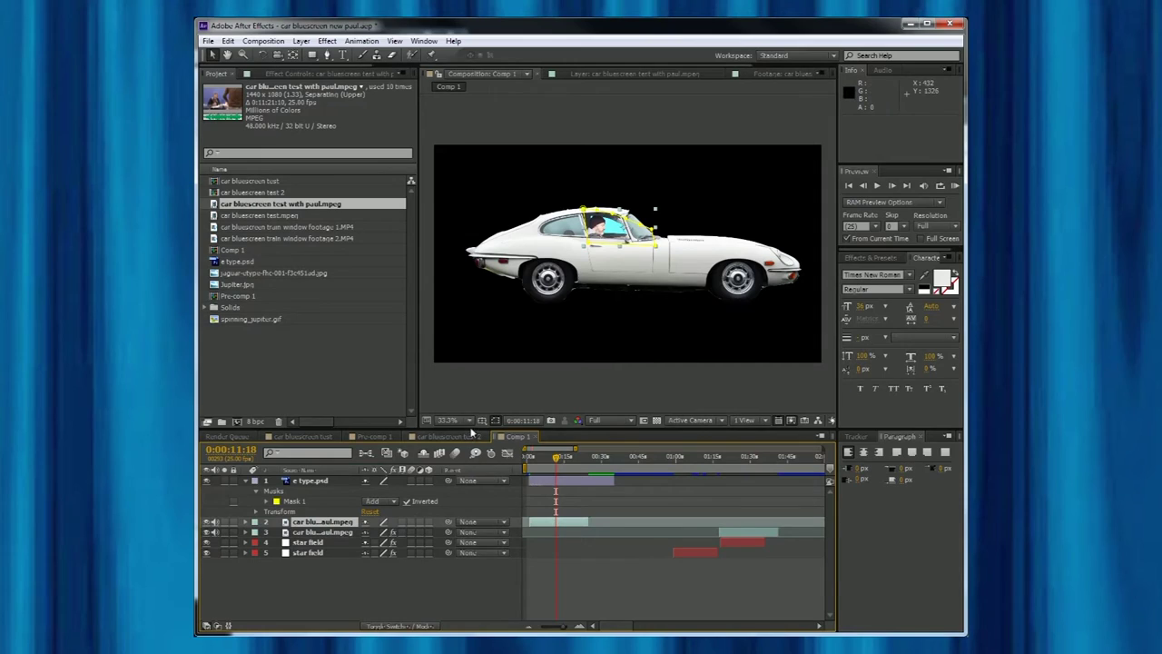
scroll(472, 432, up, 3)
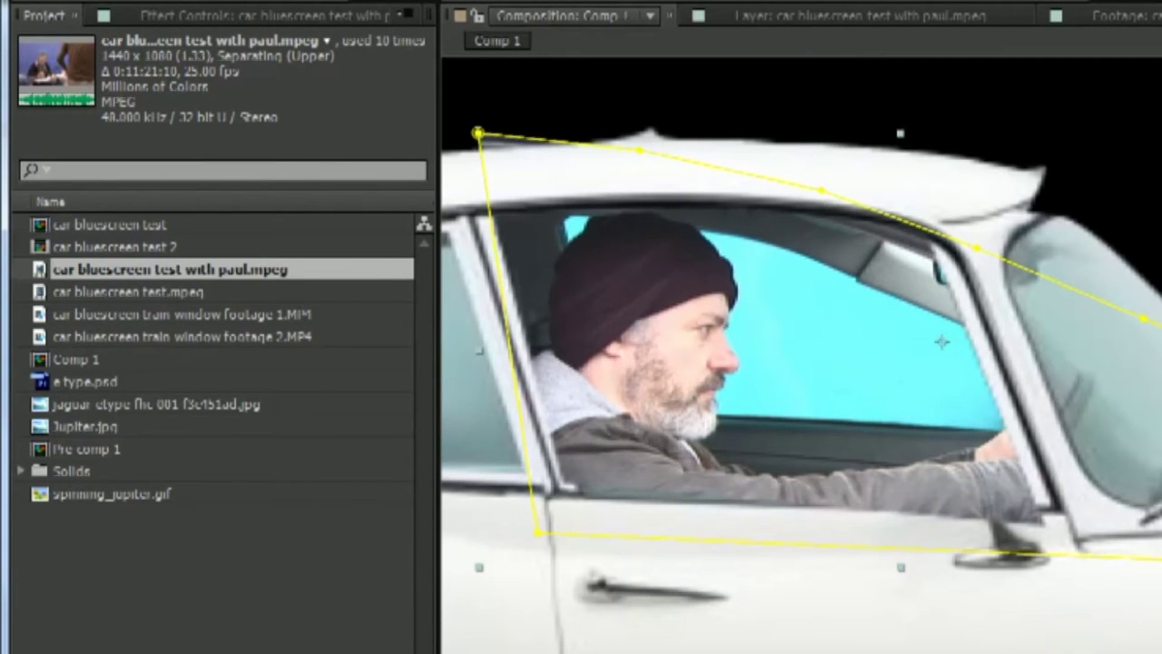
click(478, 134)
drag(477, 135, 478, 166)
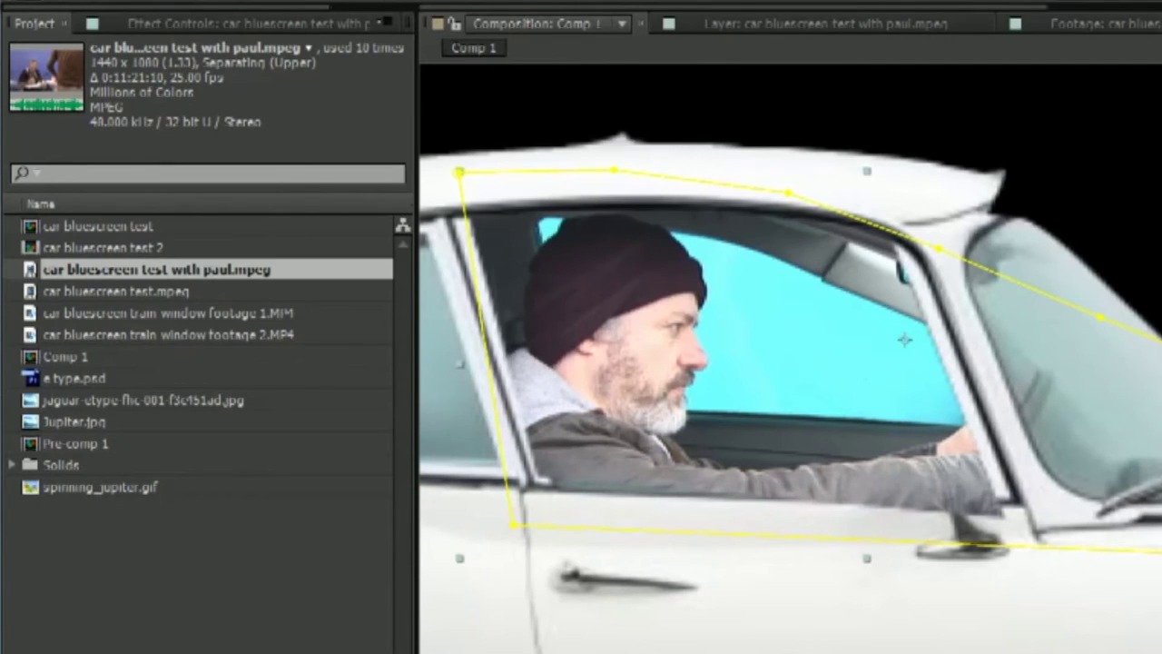
Apply Color Key to the driver clip, sampling the cyan window as Key Color.
click(241, 0)
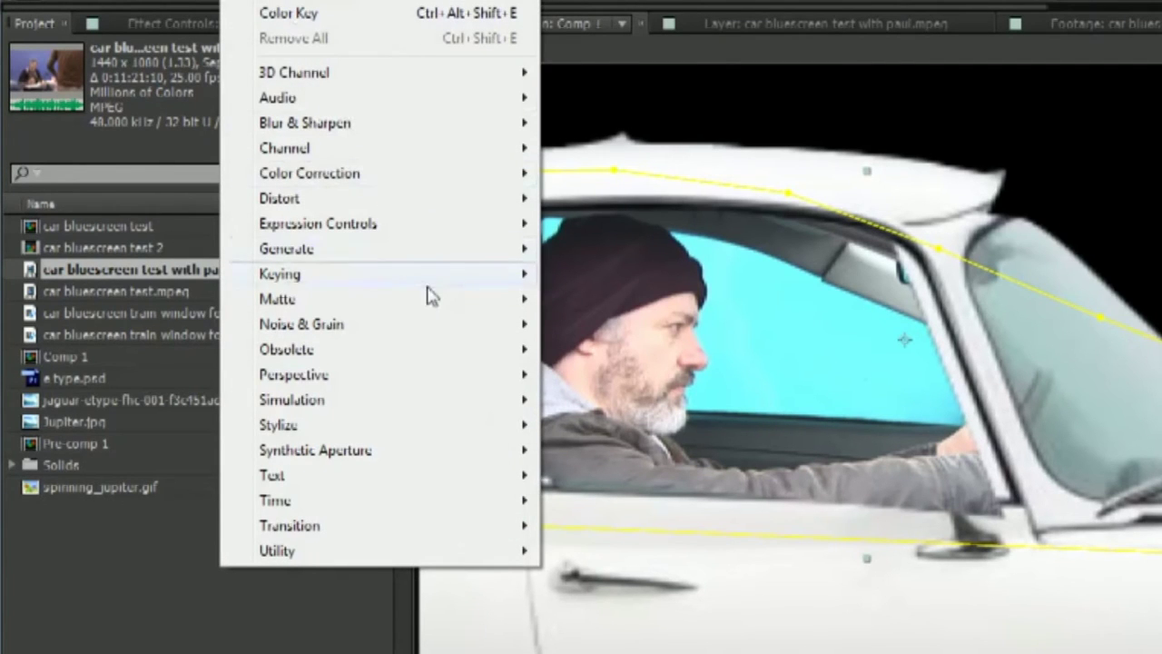
mouse_move(470, 275)
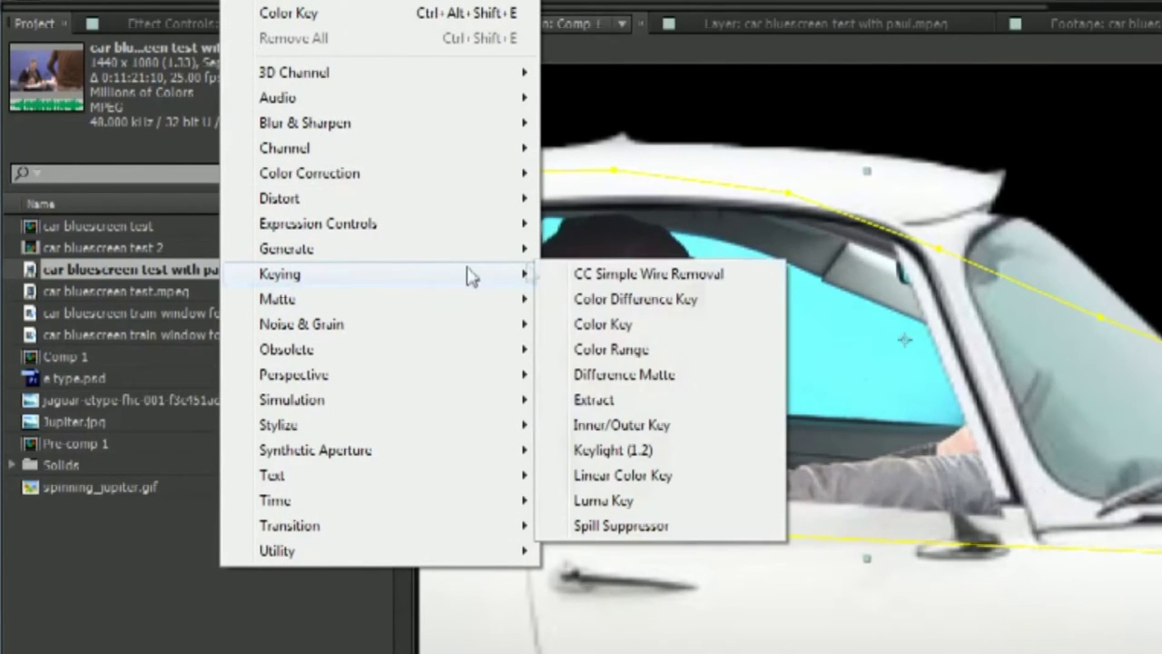
click(599, 328)
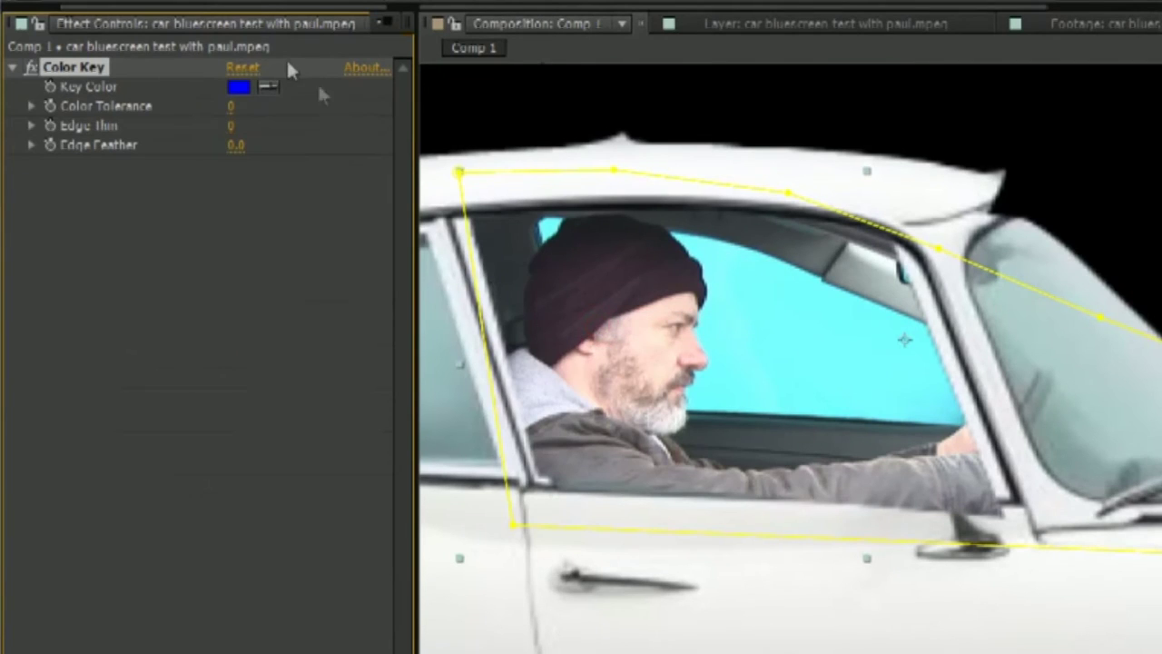
click(273, 88)
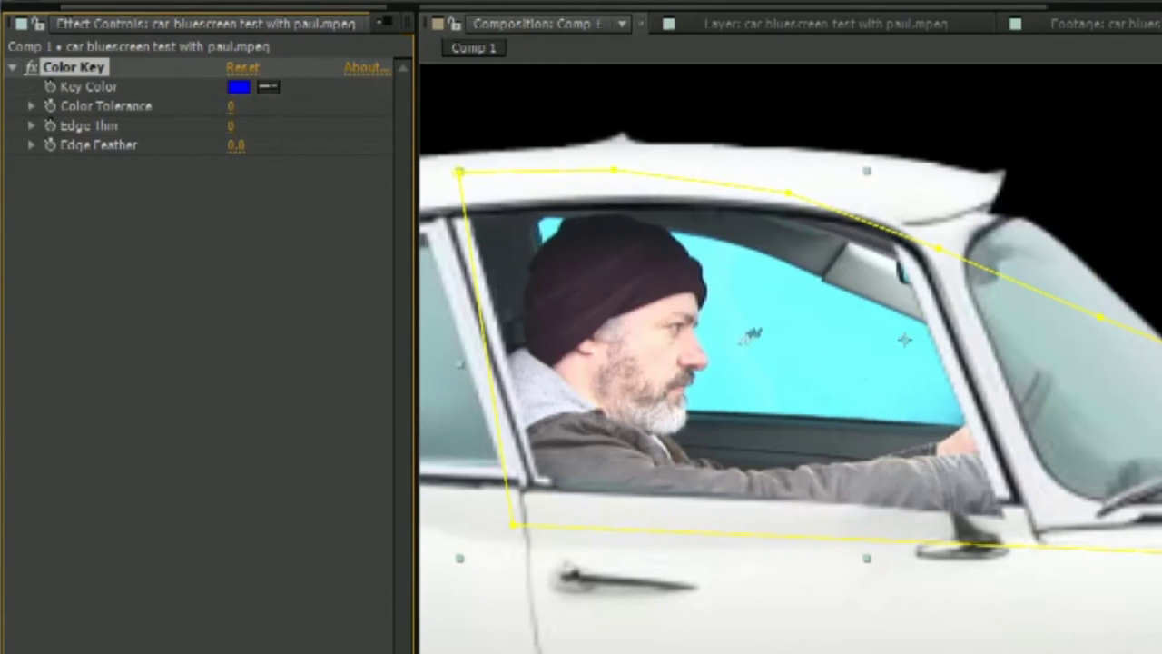
click(810, 342)
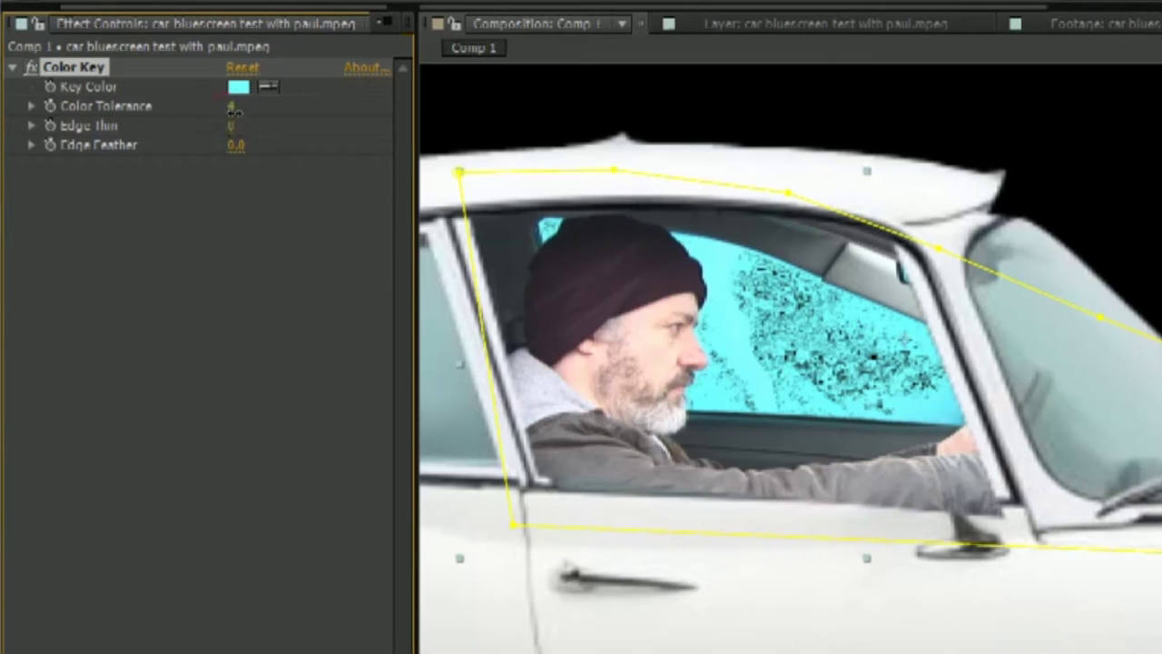
Set Color Tolerance to 41 and raise Edge Thin slightly.
drag(240, 115, 262, 107)
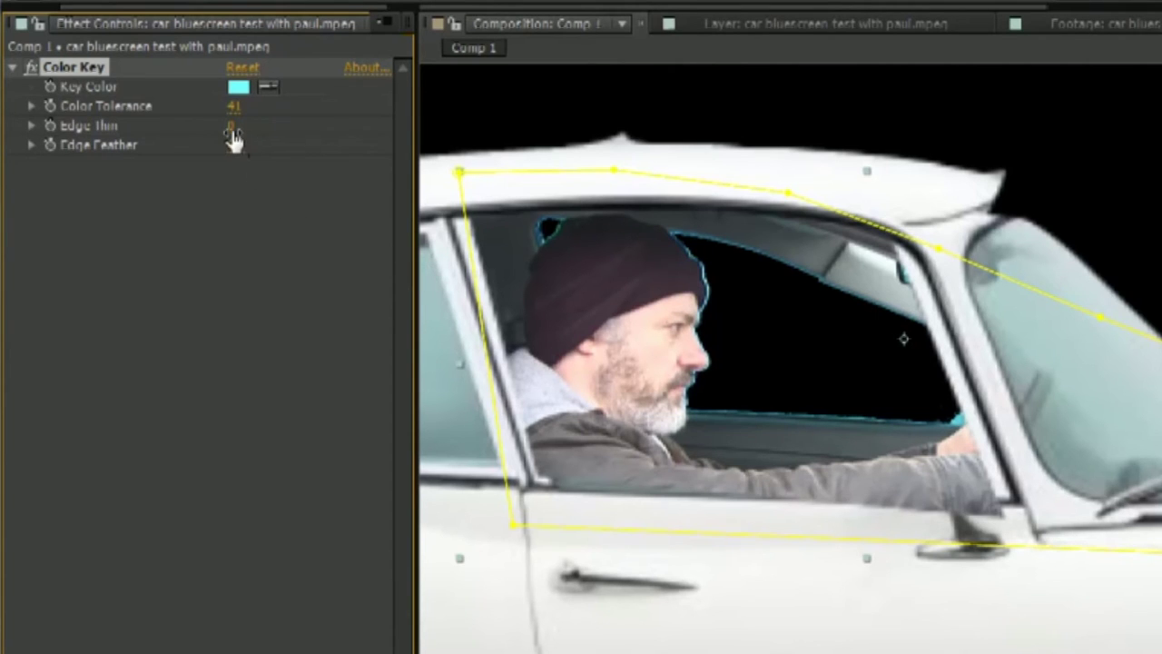
drag(231, 133, 238, 137)
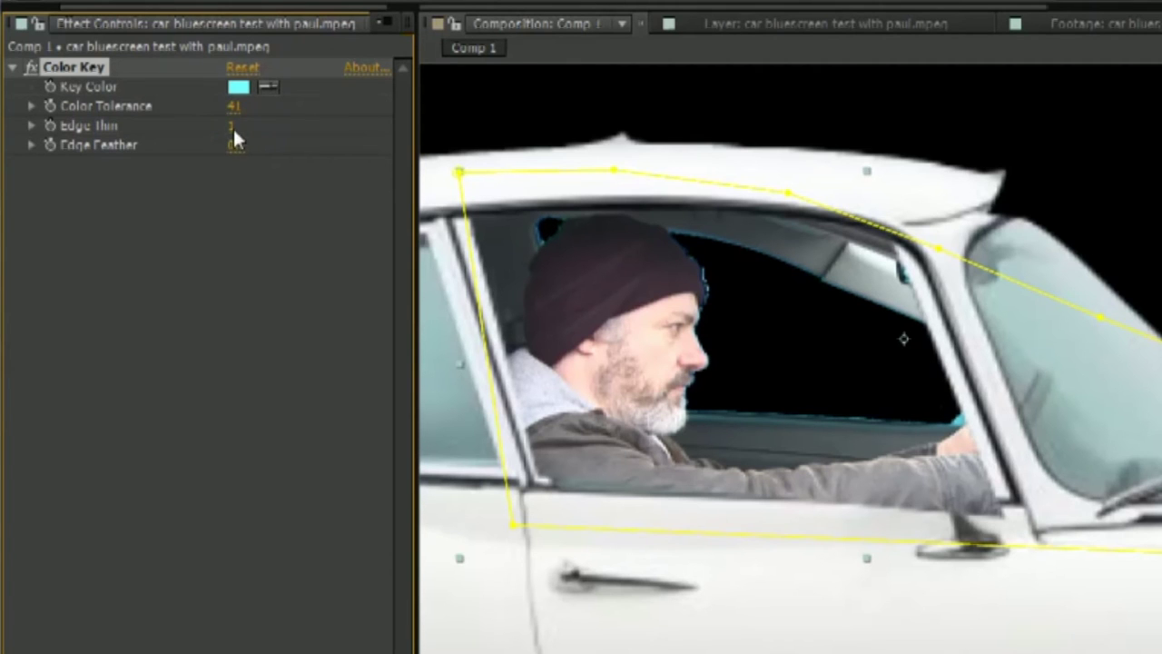
drag(232, 128, 242, 129)
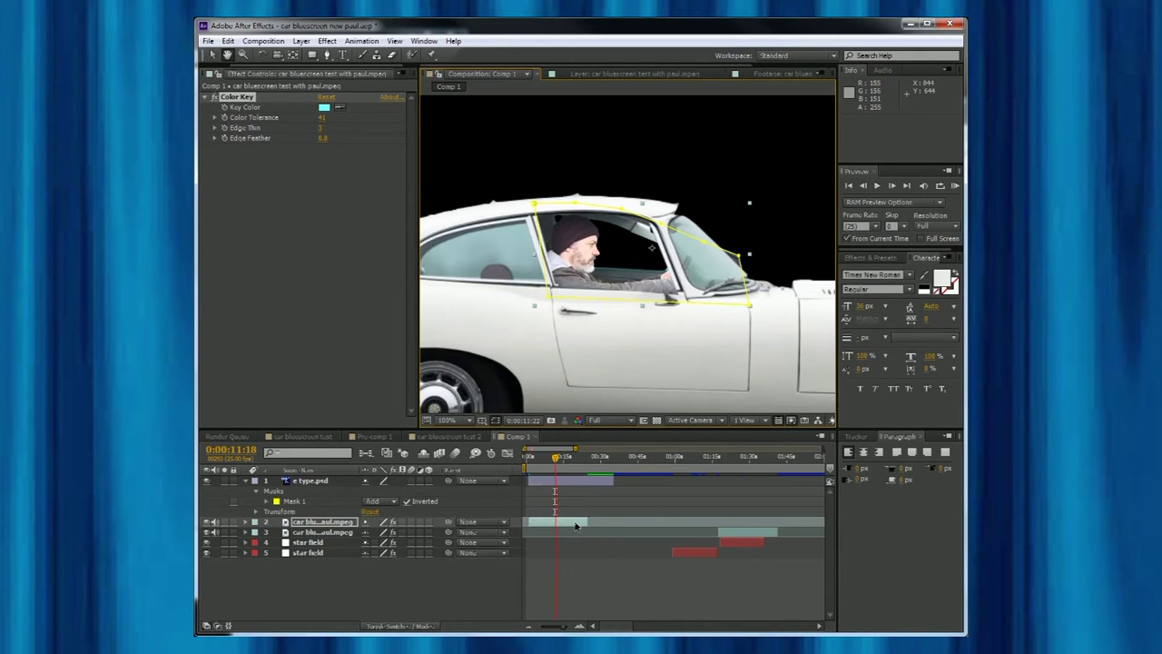
Preview the keyed driver playing inside the car from 0:00:17:14.
key(space)
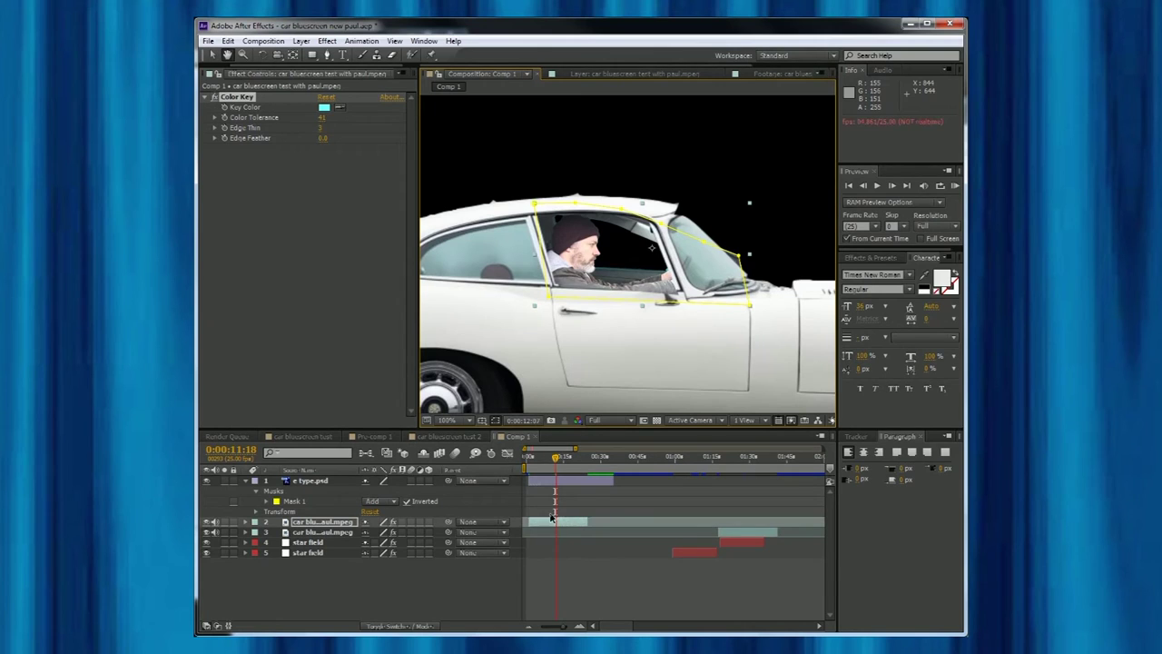
click(570, 461)
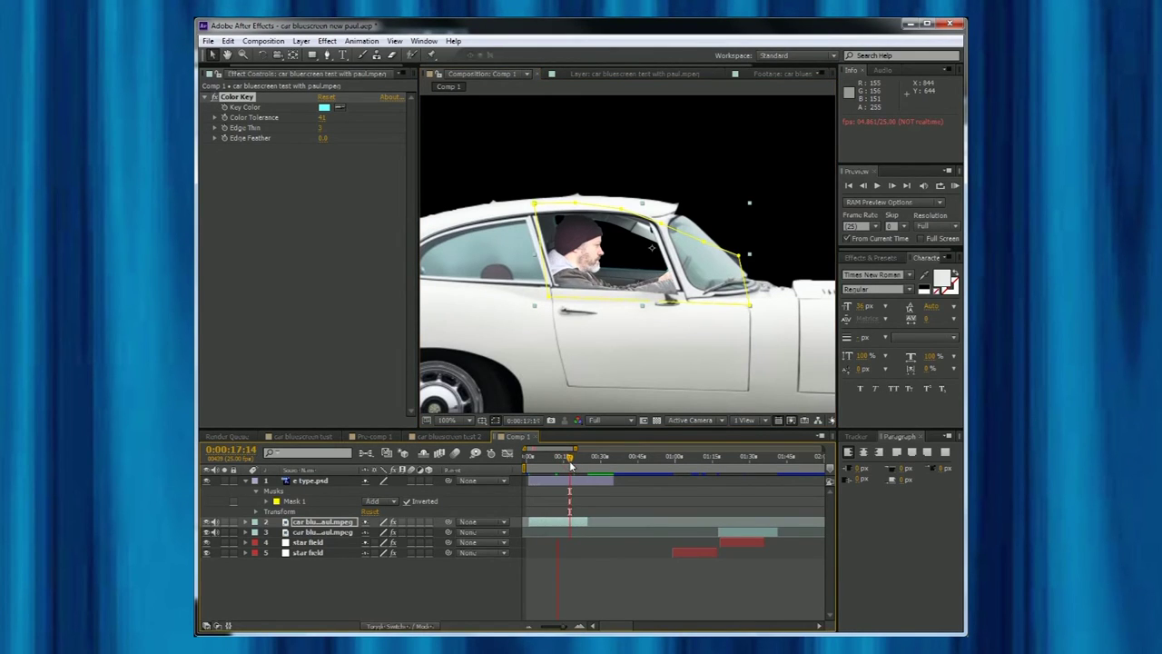
key(space)
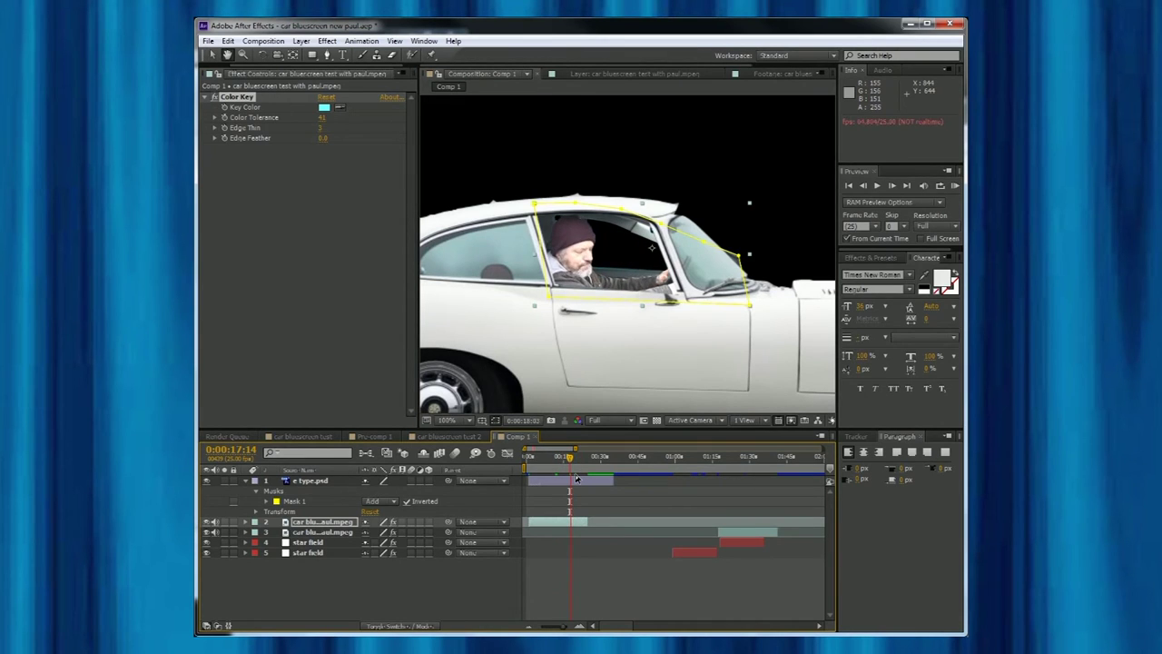
key(space)
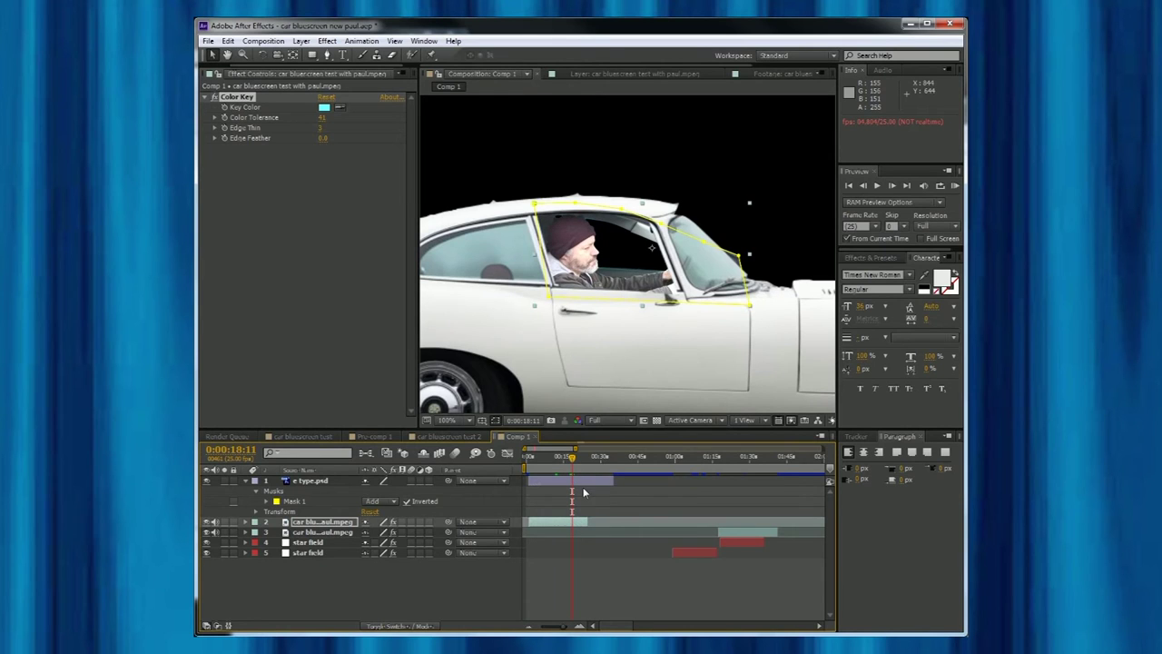
Zoom the viewer to 50% and select the lower star field layer at 0:01:07:14.
key(comma)
key(comma)
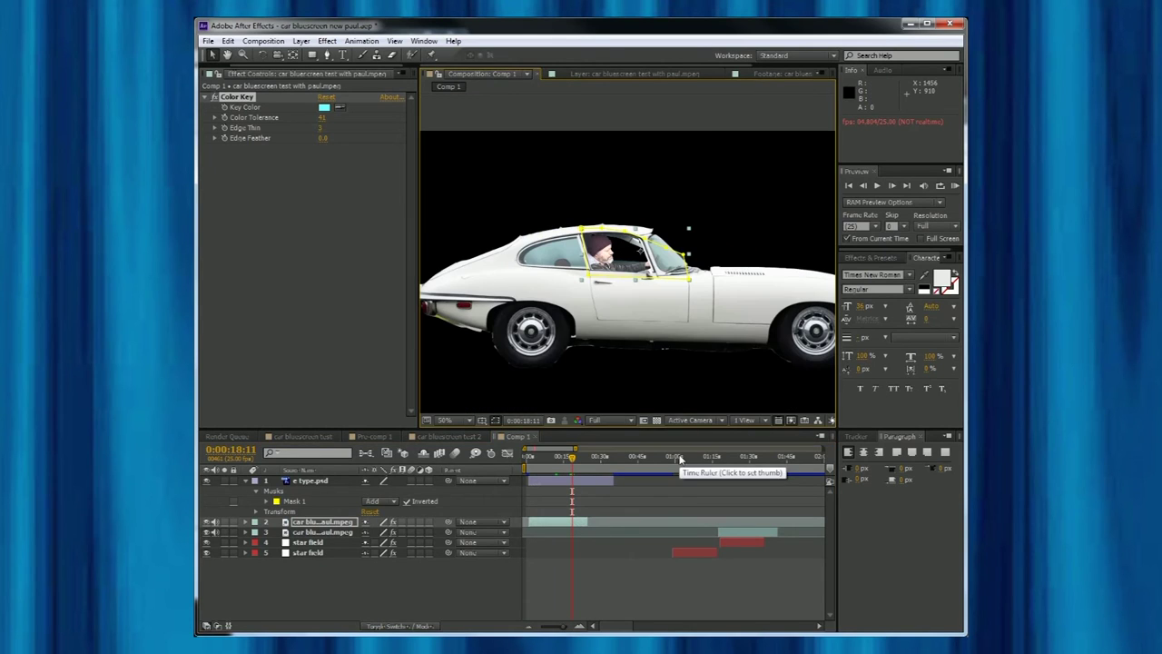
click(693, 456)
click(693, 553)
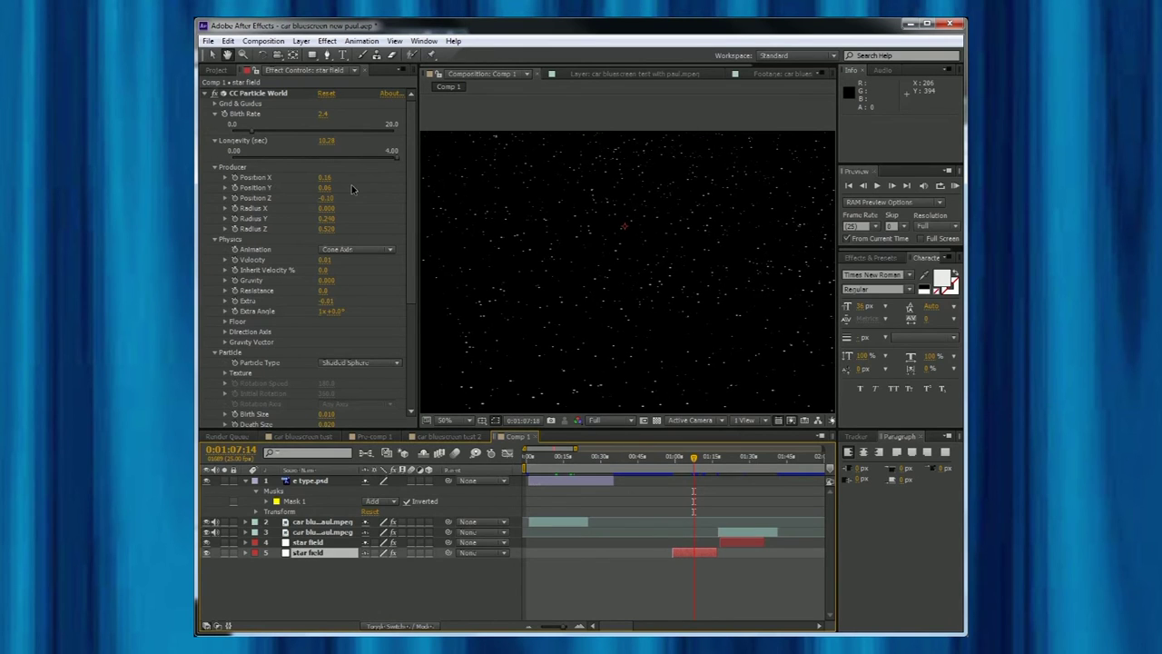
Slide the lower star field layer to the start of the timeline.
key(space)
click(557, 457)
drag(695, 555, 692, 555)
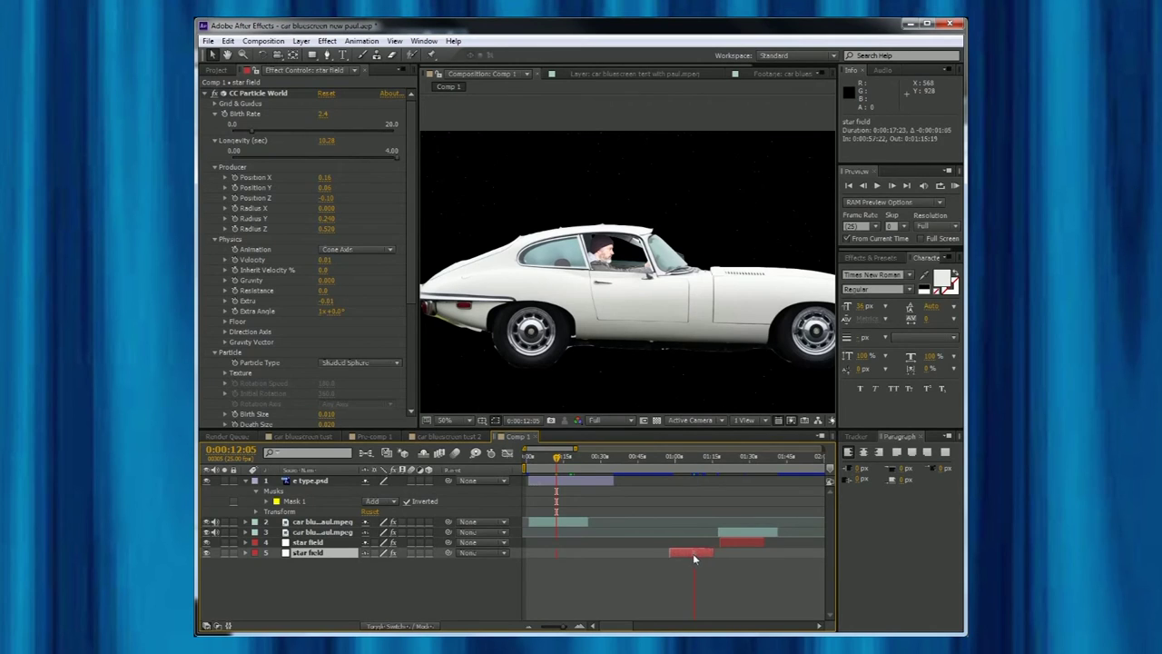
drag(615, 556, 554, 552)
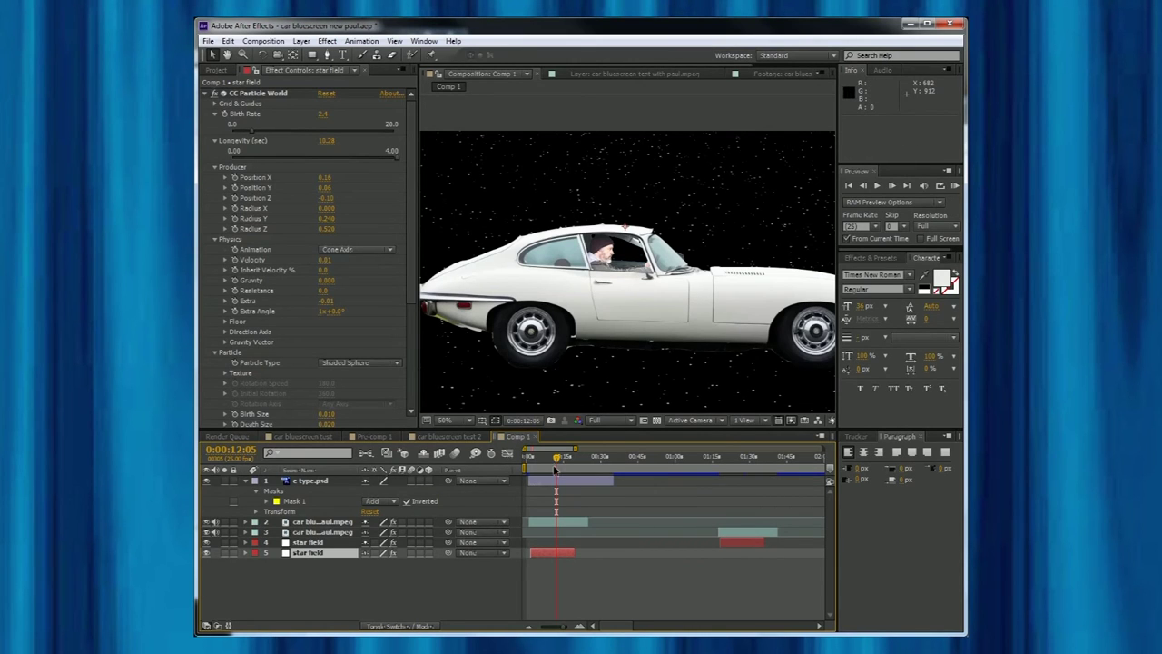
Preview the E-type and driver over the stars at 33.3% zoom.
key(space)
scroll(630, 270, down, 1)
key(space)
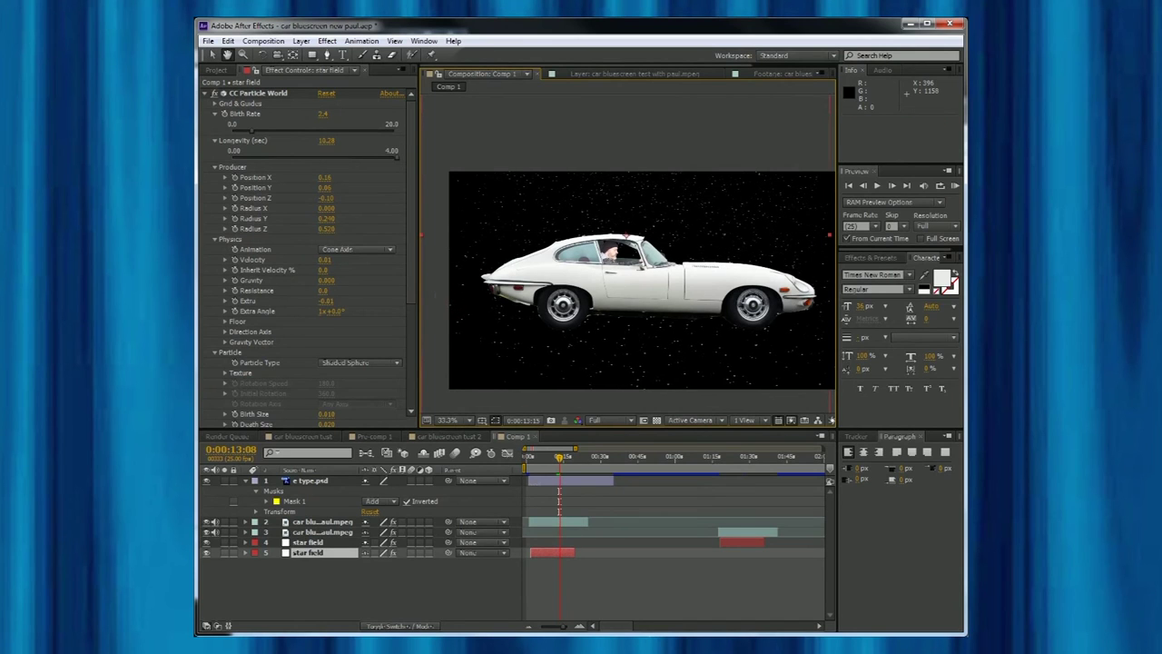
key(space)
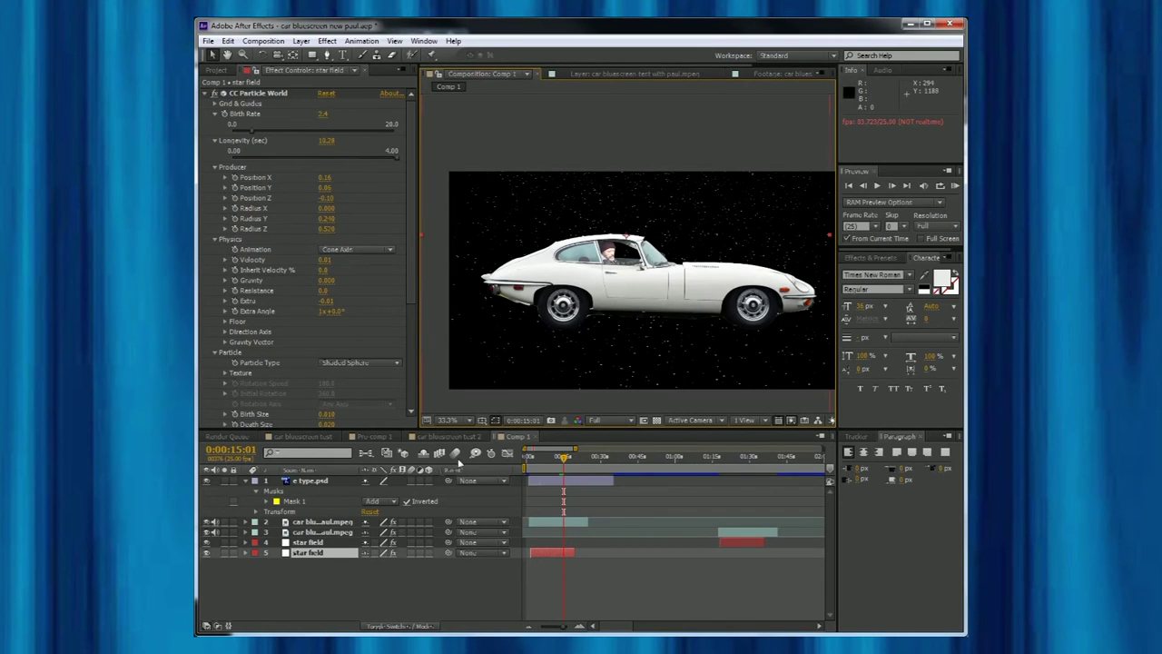
click(320, 502)
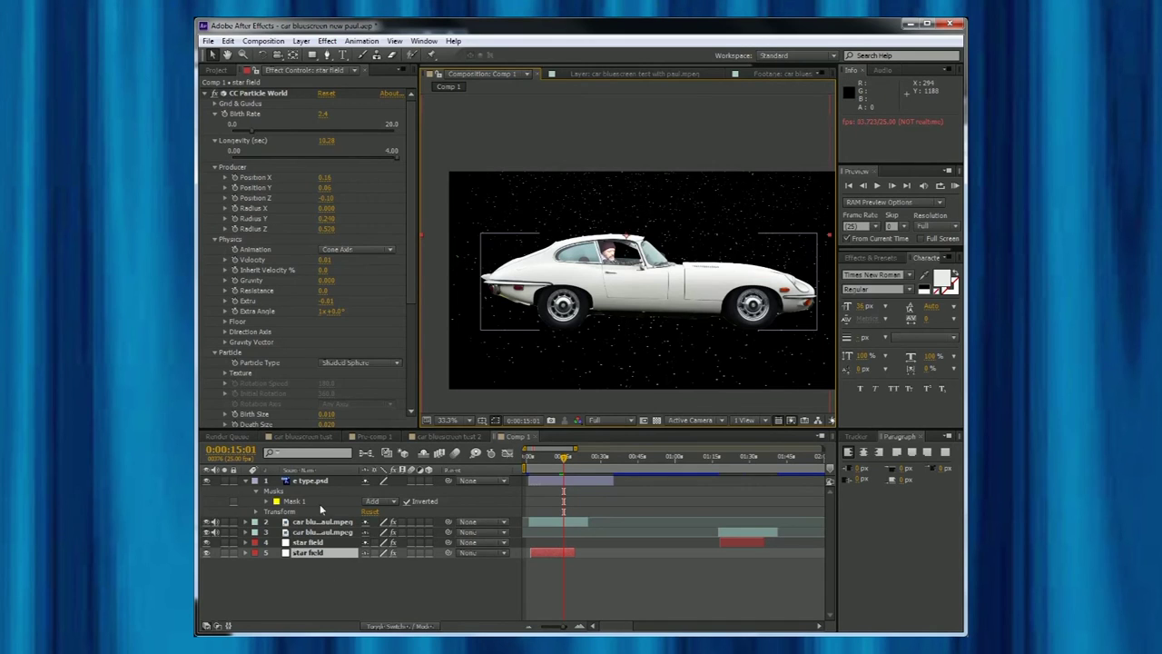
click(319, 482)
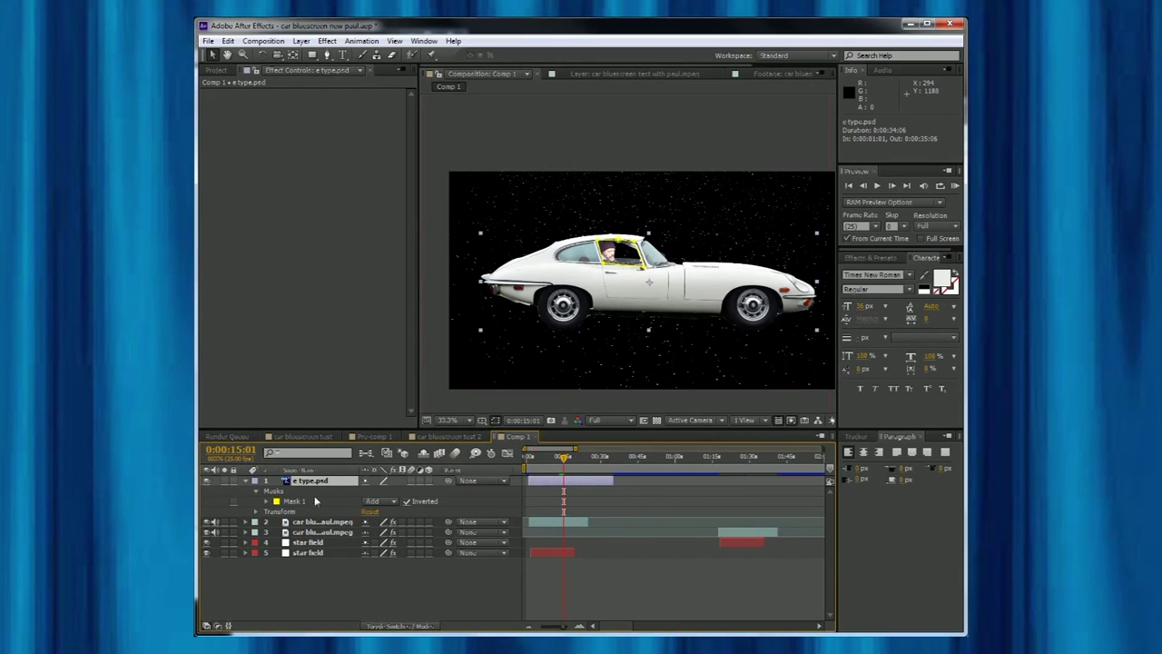
Precompose the e type.psd and driver layers into Pre-comp 2, then go back to Comp 1.
ctrl+click(329, 524)
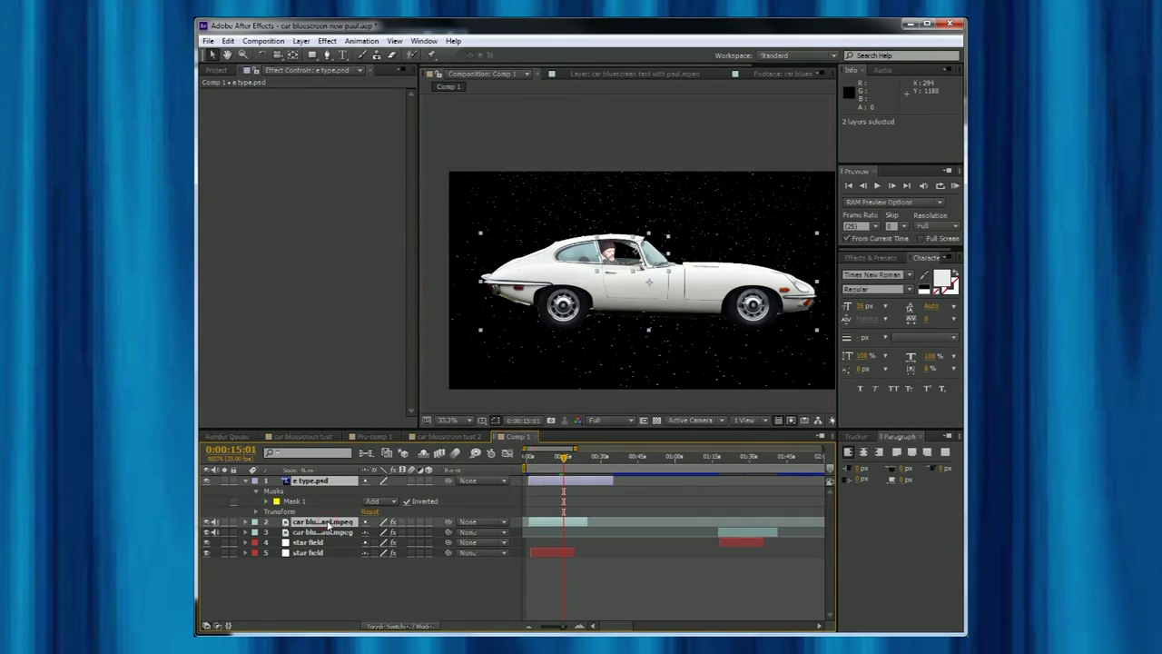
right_click(329, 524)
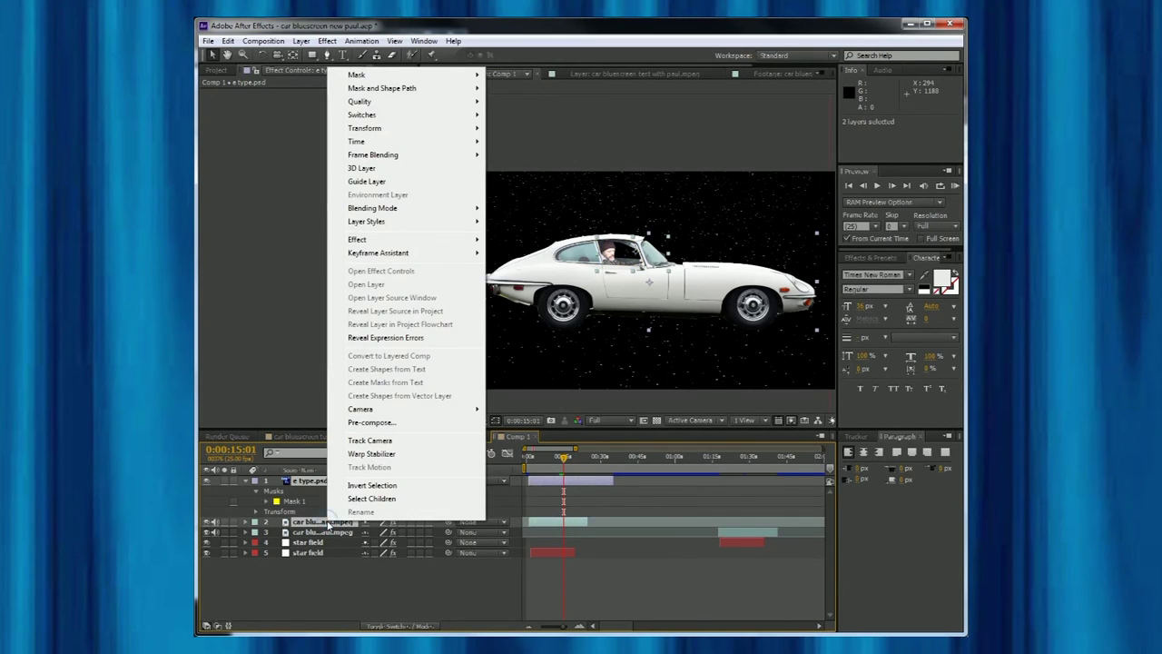
click(389, 428)
key(Return)
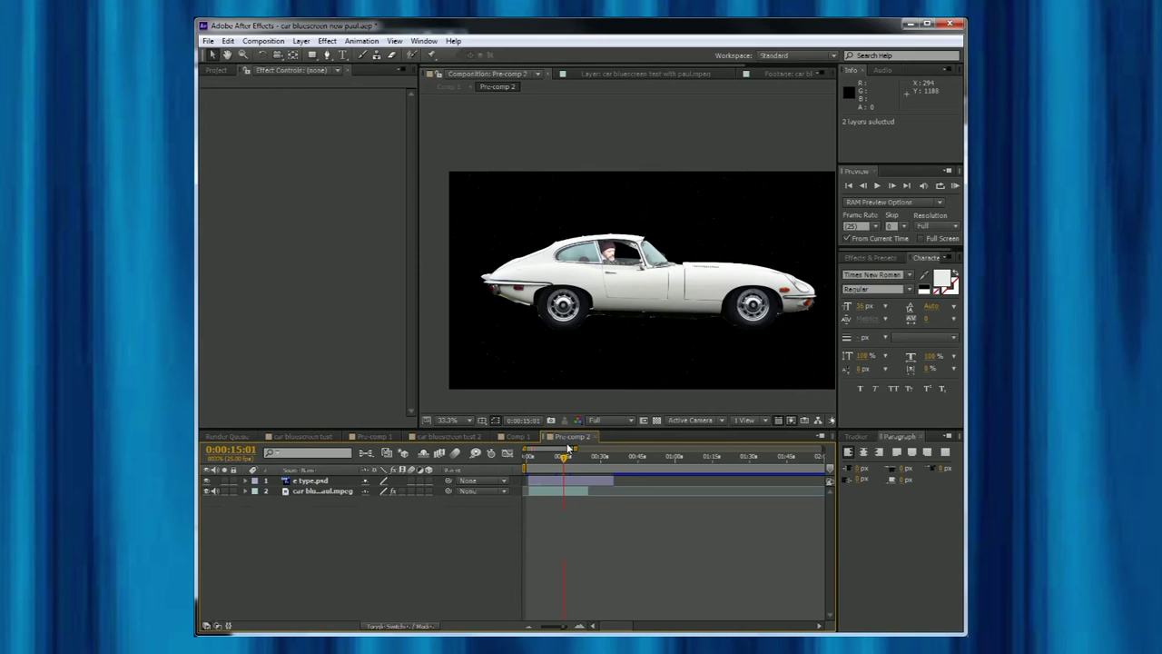
mouse_move(563, 464)
mouse_down()
mouse_move(538, 470)
mouse_move(557, 478)
mouse_up()
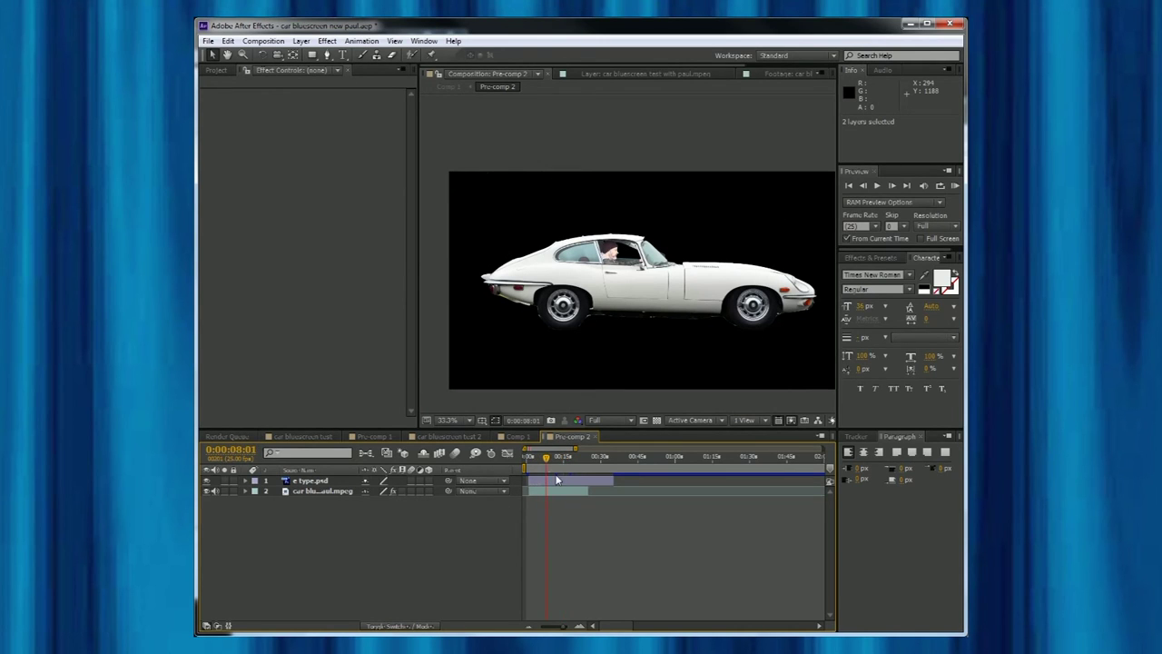
click(519, 436)
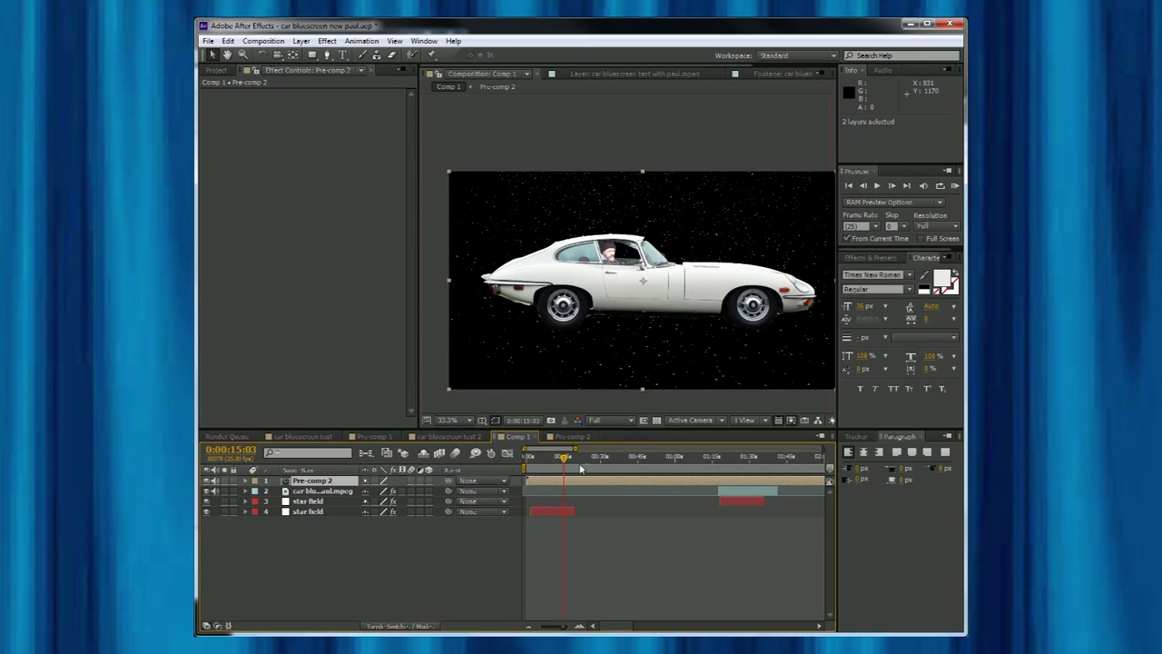
Move Pre-comp 2 left to position 575.0, 537.8 in Comp 1.
click(346, 482)
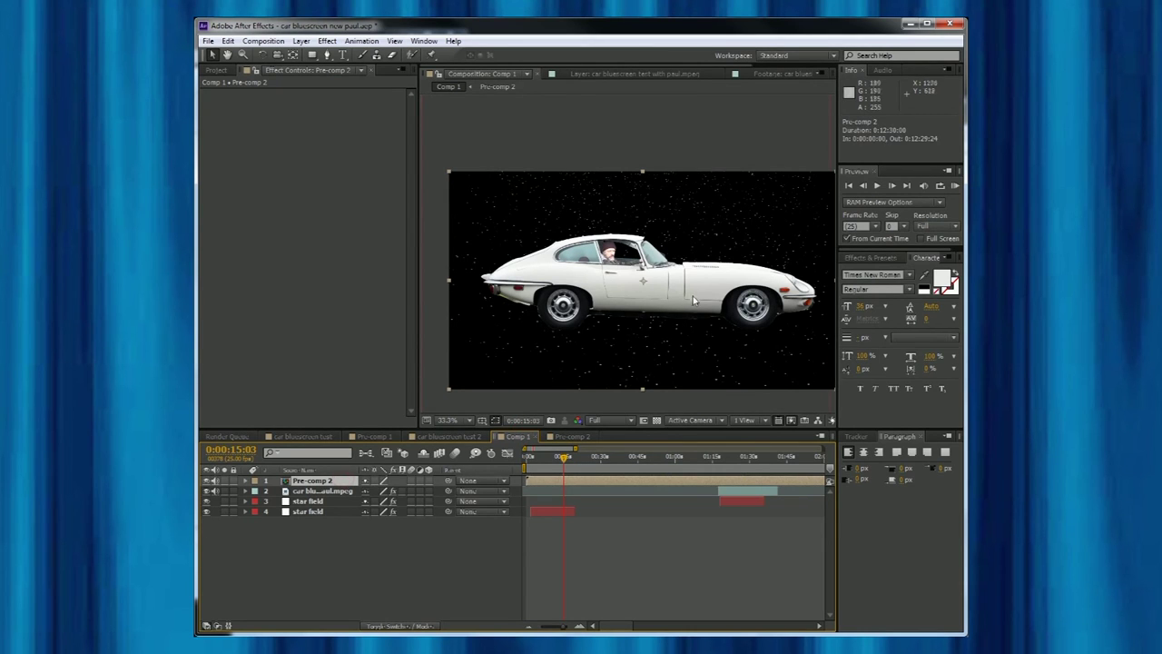
drag(691, 300, 558, 290)
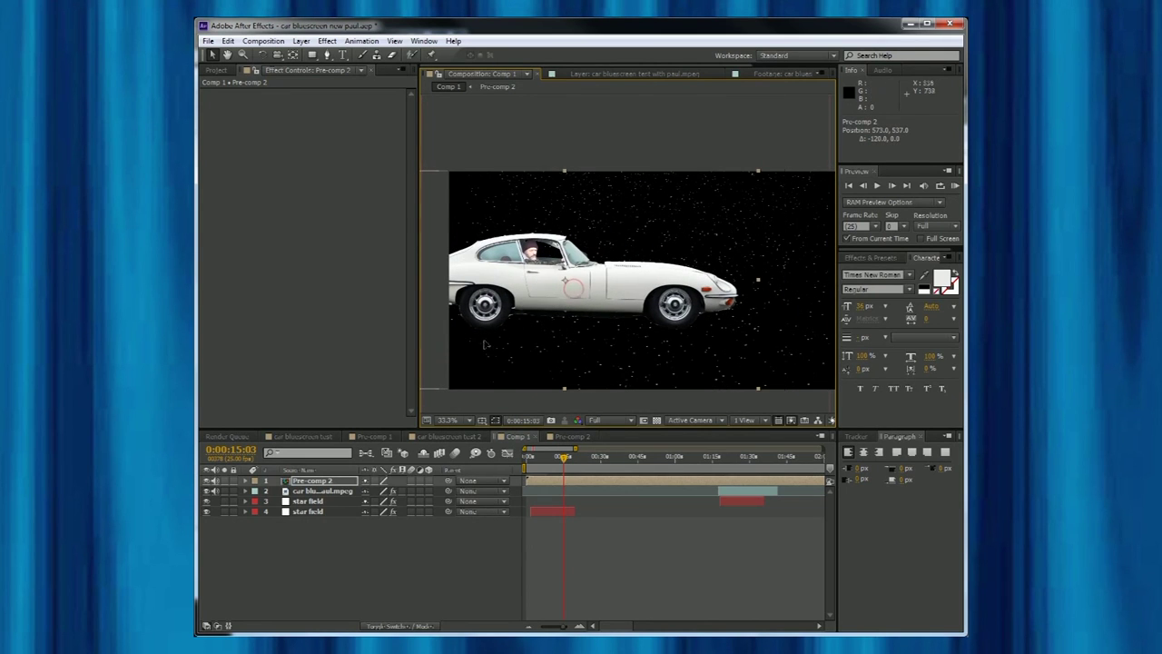